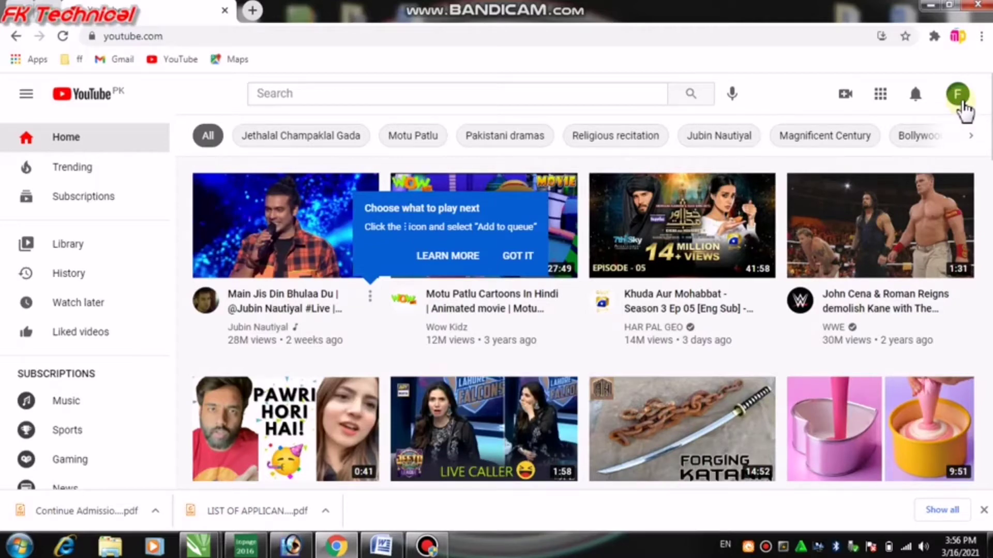
{"action": "left_click", "coordinate": [959, 101]}
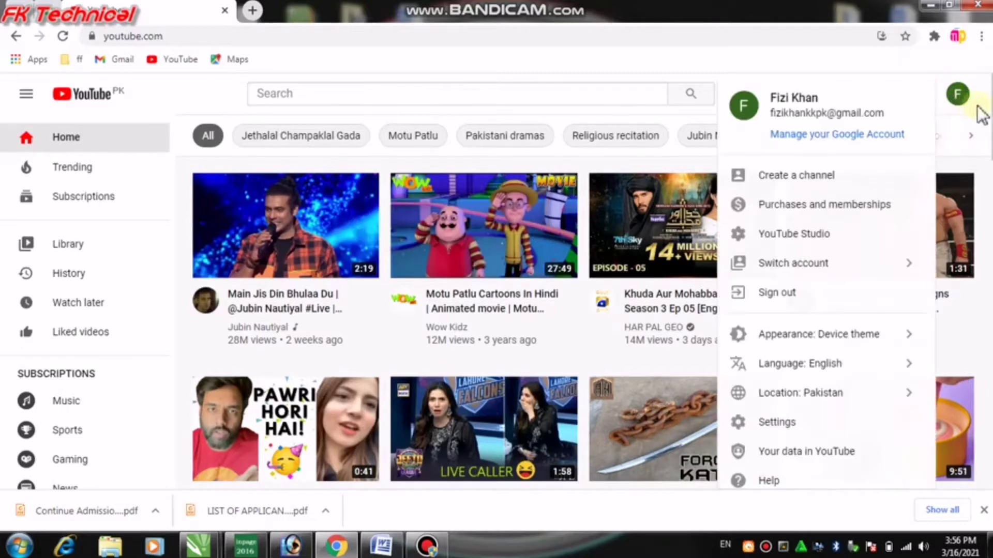
{"action": "left_click", "coordinate": [957, 100]}
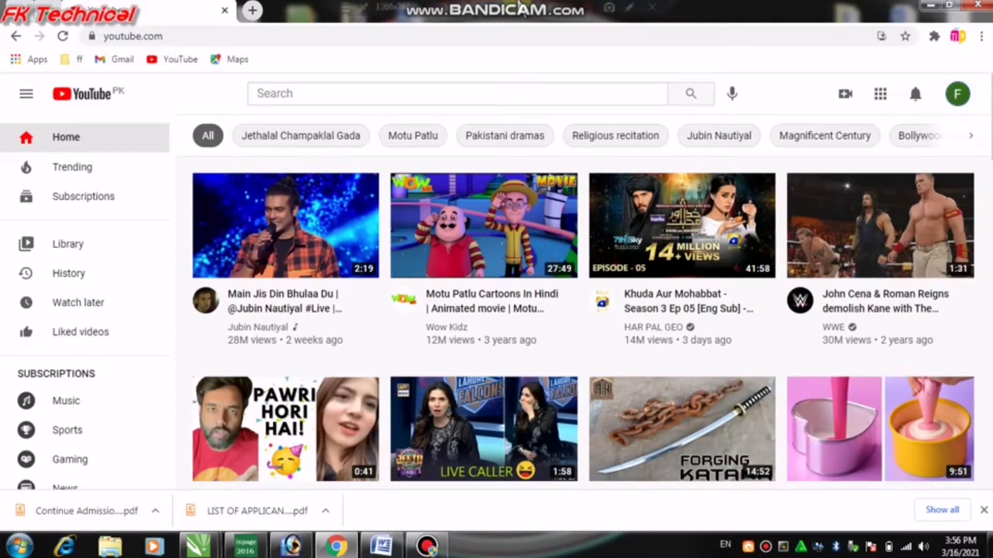
{"action": "left_click", "coordinate": [629, 8]}
{"action": "left_click_drag", "start_coordinate": [939, 80], "coordinate": [968, 110]}
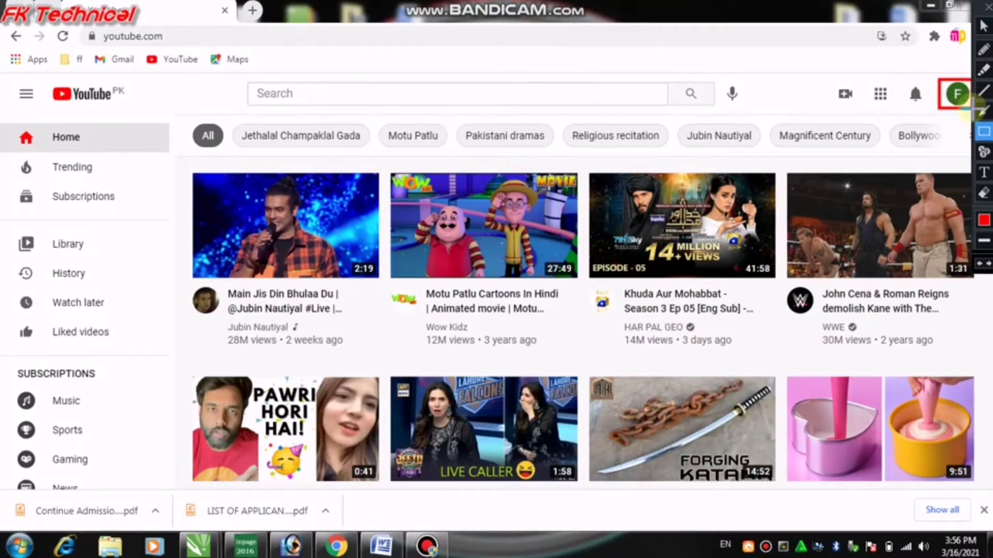
{"action": "key", "text": "Escape"}
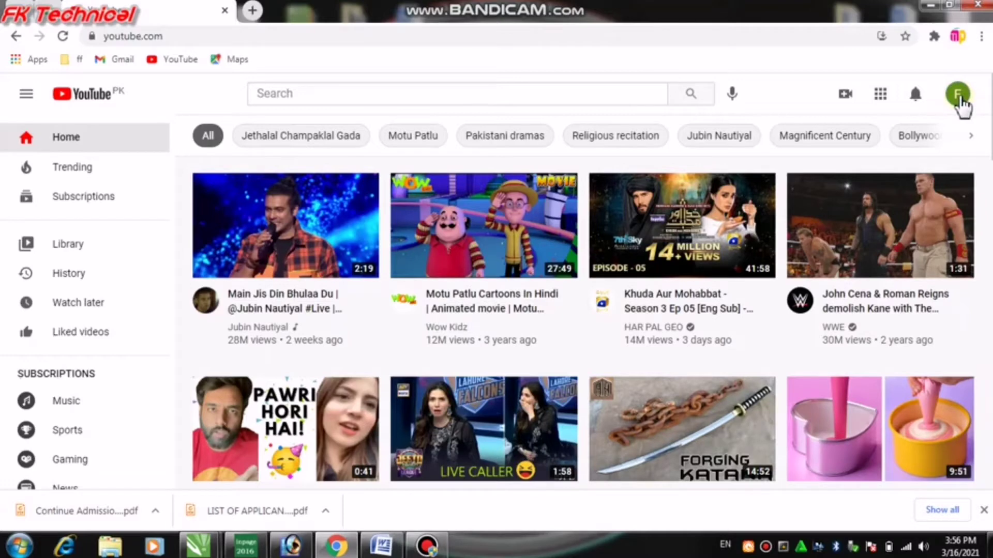
Start creating a channel for the signed-in account and proceed past the creator journey introduction.
{"action": "left_click", "coordinate": [958, 97]}
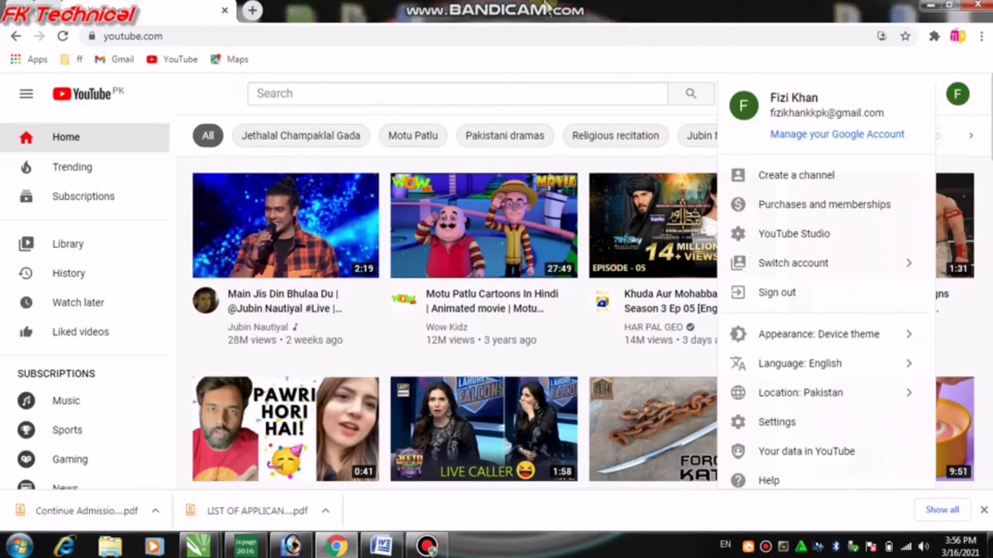
{"action": "mouse_move", "coordinate": [639, 15]}
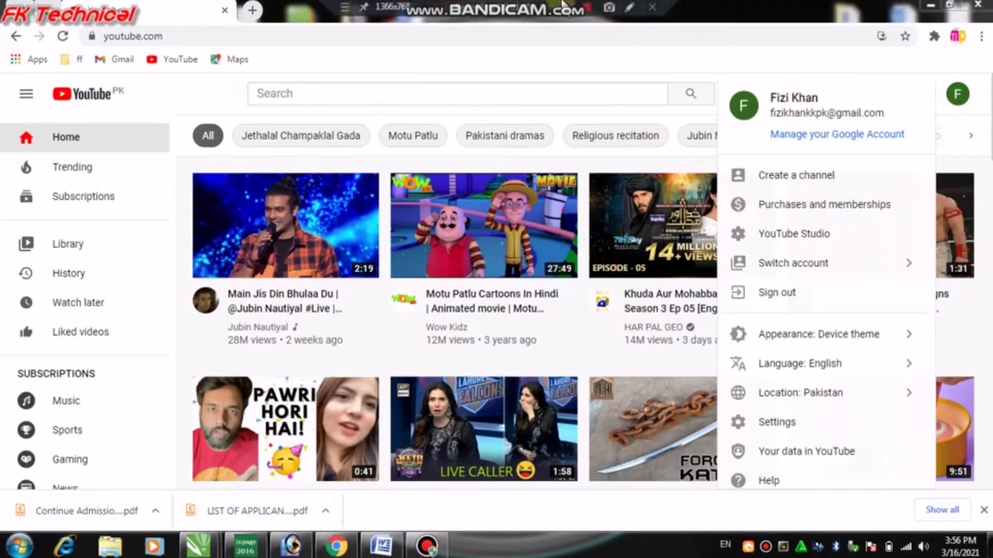
{"action": "left_click", "coordinate": [632, 8]}
{"action": "left_click_drag", "start_coordinate": [852, 164], "coordinate": [723, 189]}
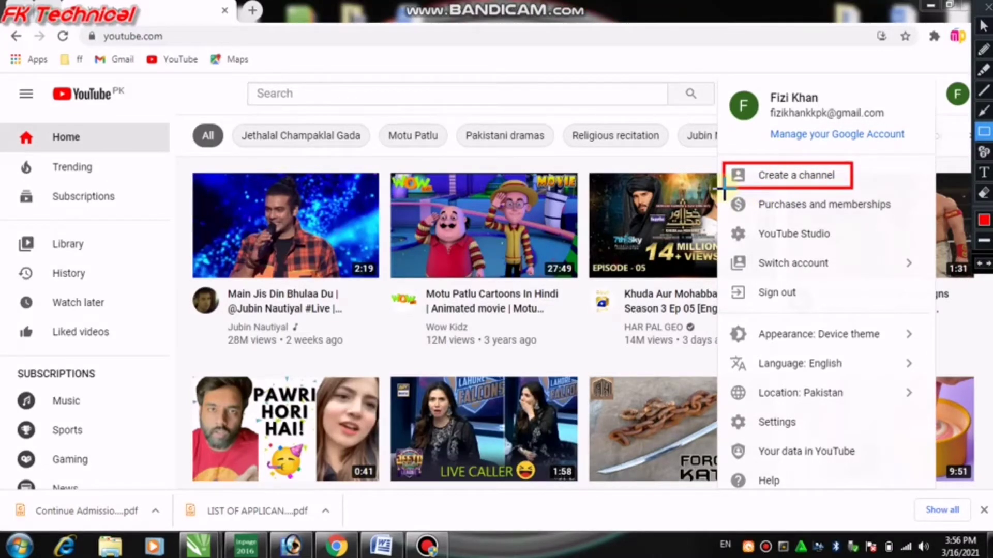
{"action": "key", "text": "Escape"}
{"action": "left_click", "coordinate": [803, 179]}
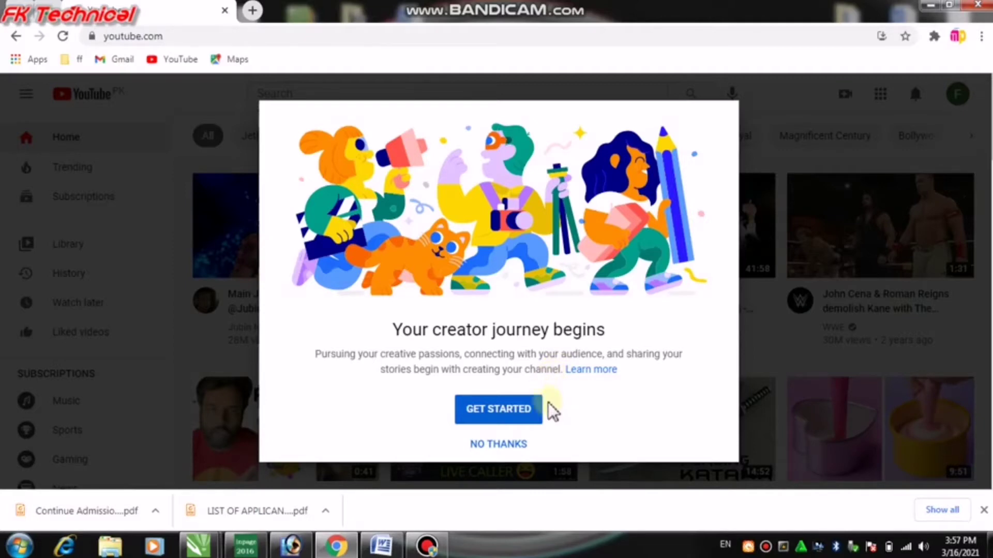
{"action": "left_click", "coordinate": [494, 419]}
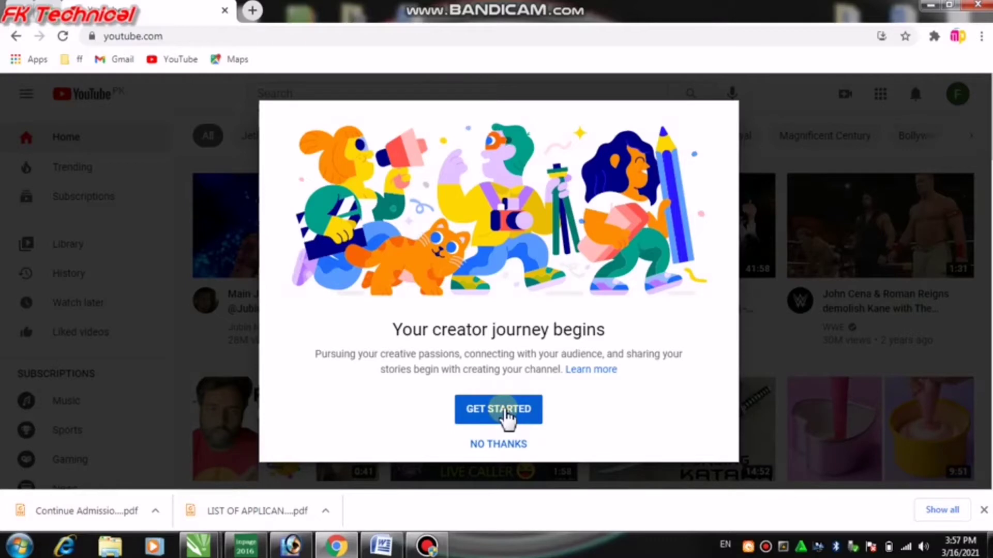
{"action": "left_click", "coordinate": [504, 412]}
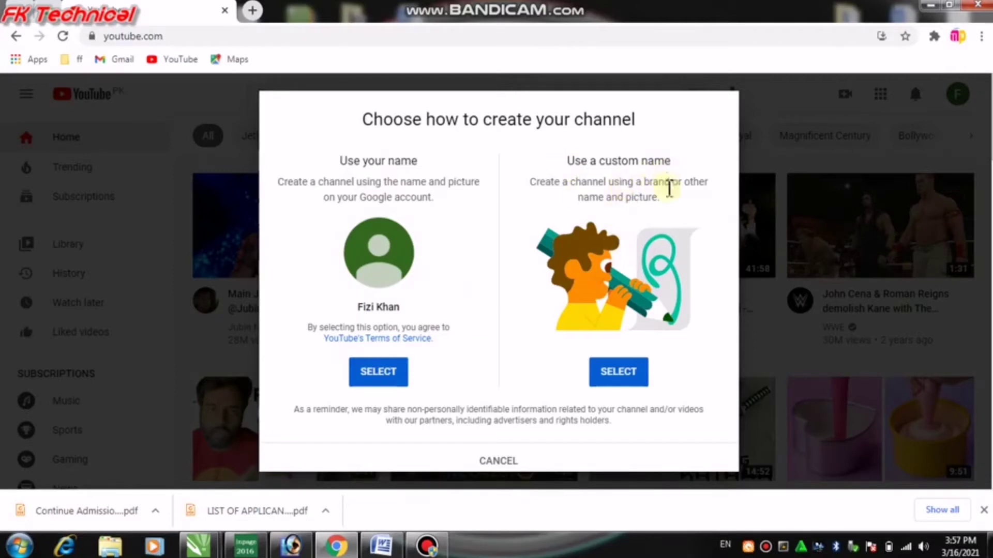
Create the channel with the name and picture of the Google account instead of a custom name.
{"action": "left_click", "coordinate": [623, 380]}
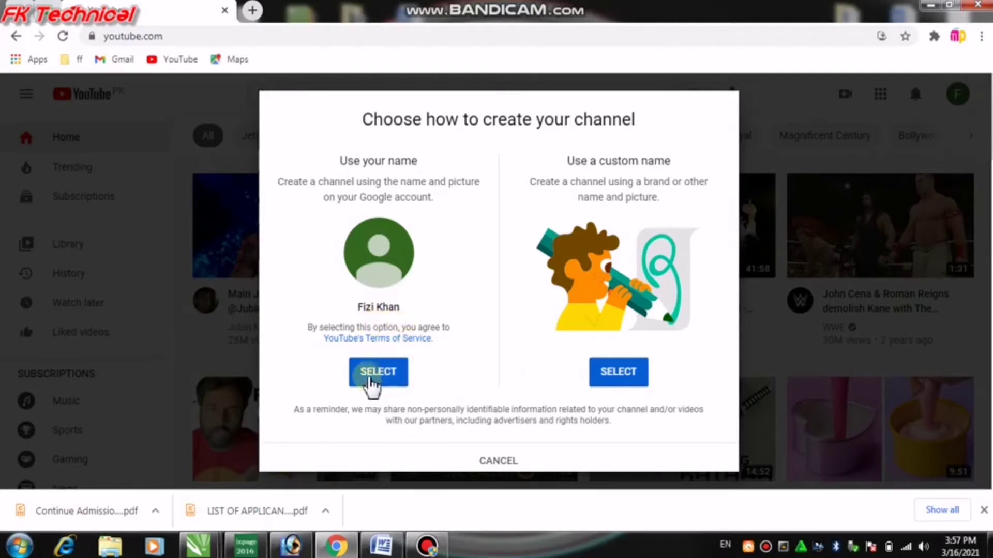
{"action": "left_click", "coordinate": [370, 376]}
{"action": "left_click", "coordinate": [612, 382]}
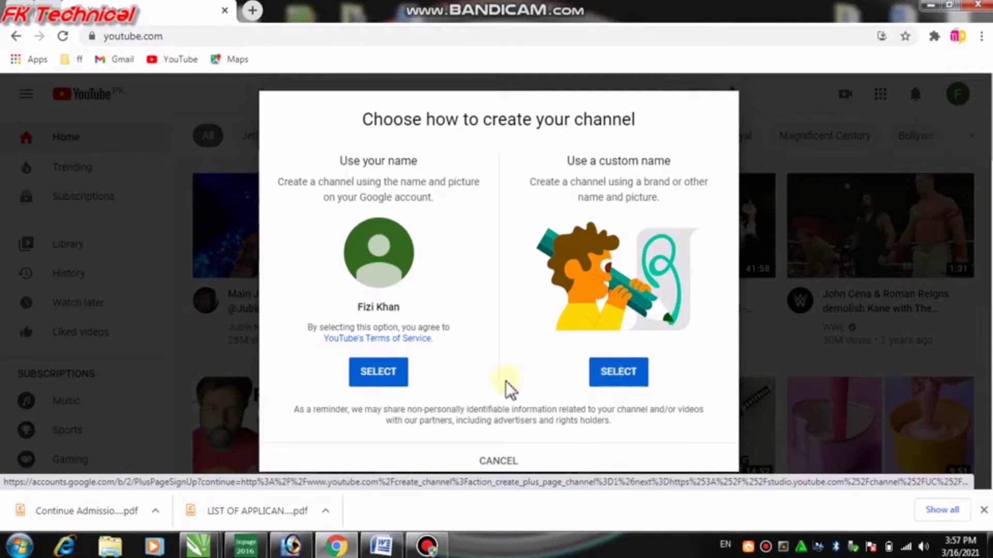
{"action": "left_click", "coordinate": [379, 373]}
{"action": "left_click", "coordinate": [380, 376]}
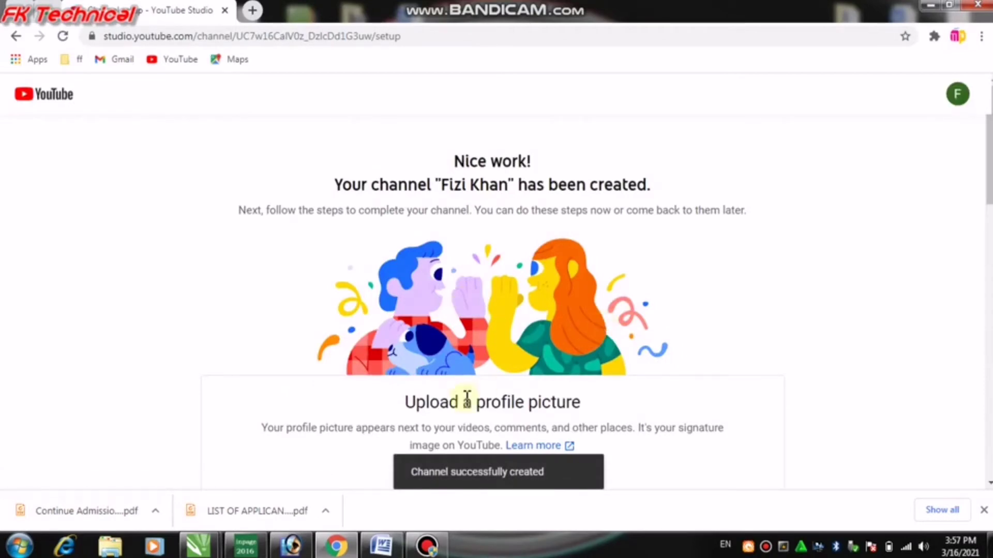
Start the profile picture upload and browse to the Genral Picture folder inside disktop file on Local Disk (D:).
{"action": "scroll", "coordinate": [516, 356], "scroll_direction": "down", "scroll_amount": 3}
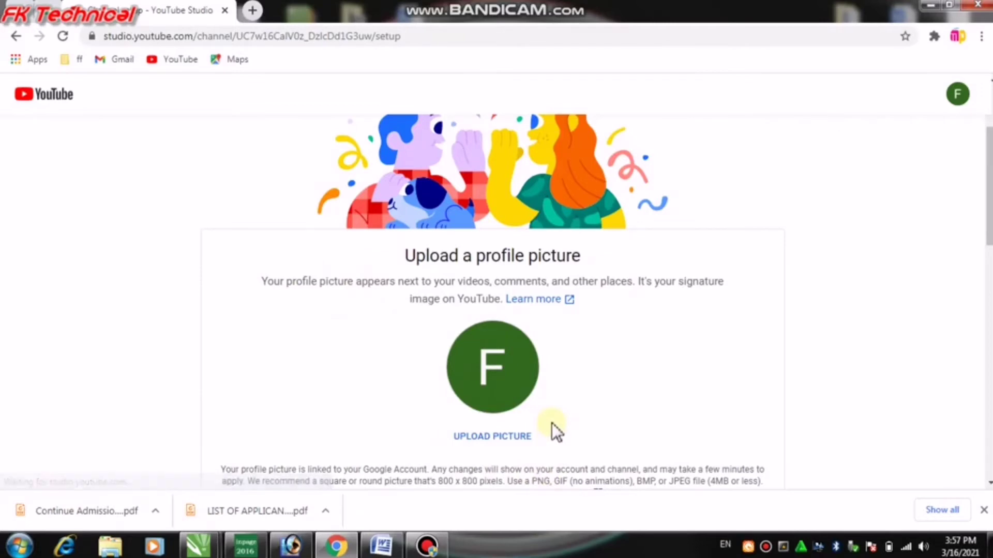
{"action": "scroll", "coordinate": [551, 423], "scroll_direction": "up", "scroll_amount": 3}
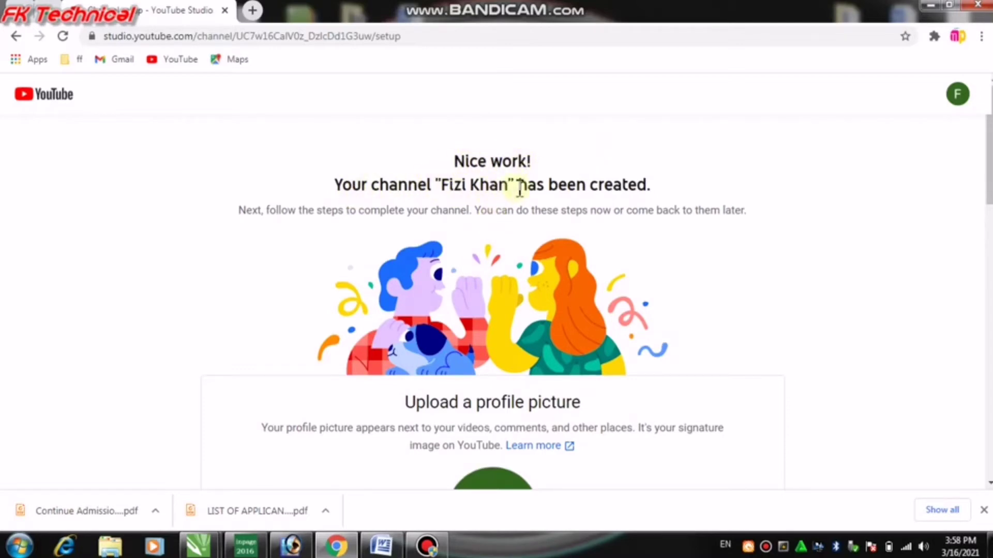
{"action": "scroll", "coordinate": [489, 314], "scroll_direction": "down", "scroll_amount": 3}
{"action": "scroll", "coordinate": [486, 310], "scroll_direction": "down", "scroll_amount": 3}
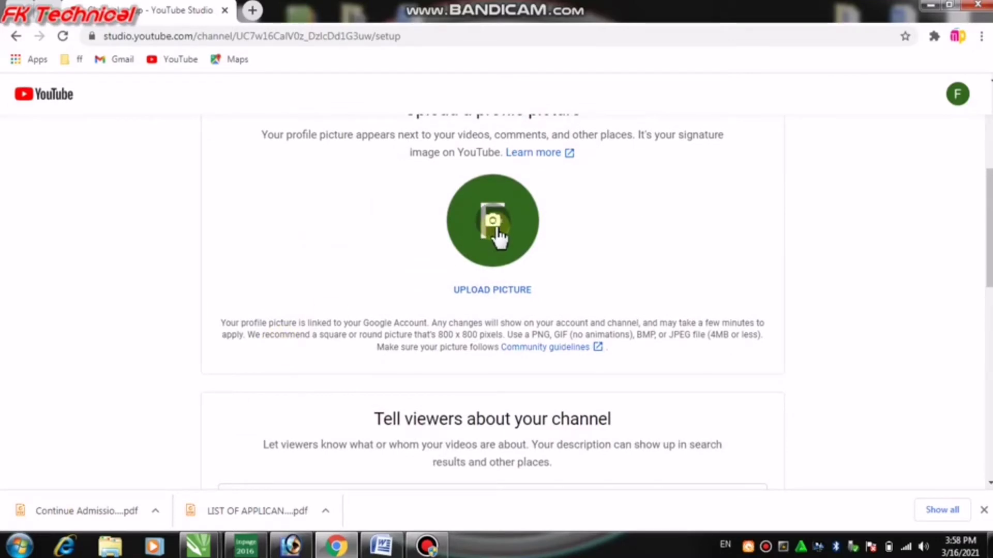
{"action": "left_click", "coordinate": [509, 294]}
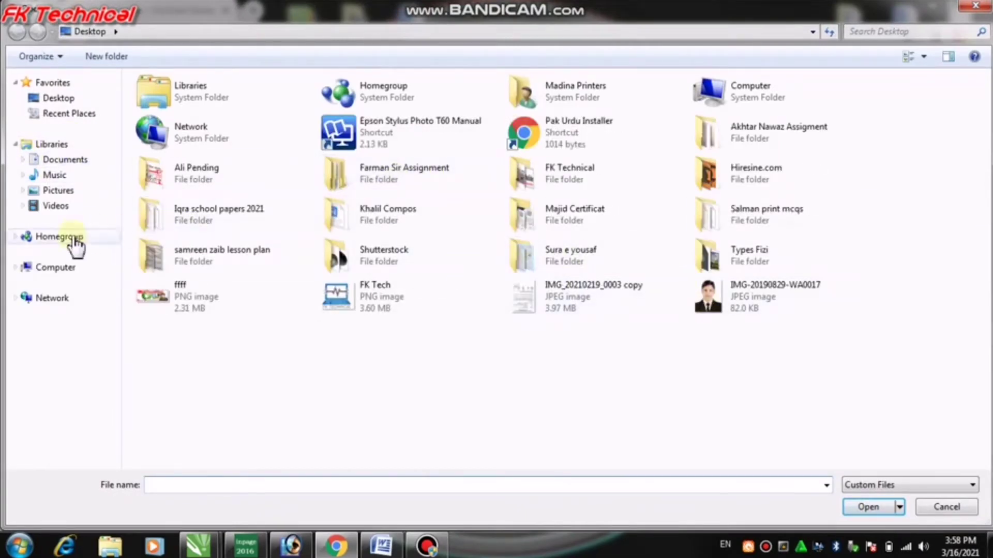
{"action": "left_click", "coordinate": [57, 267]}
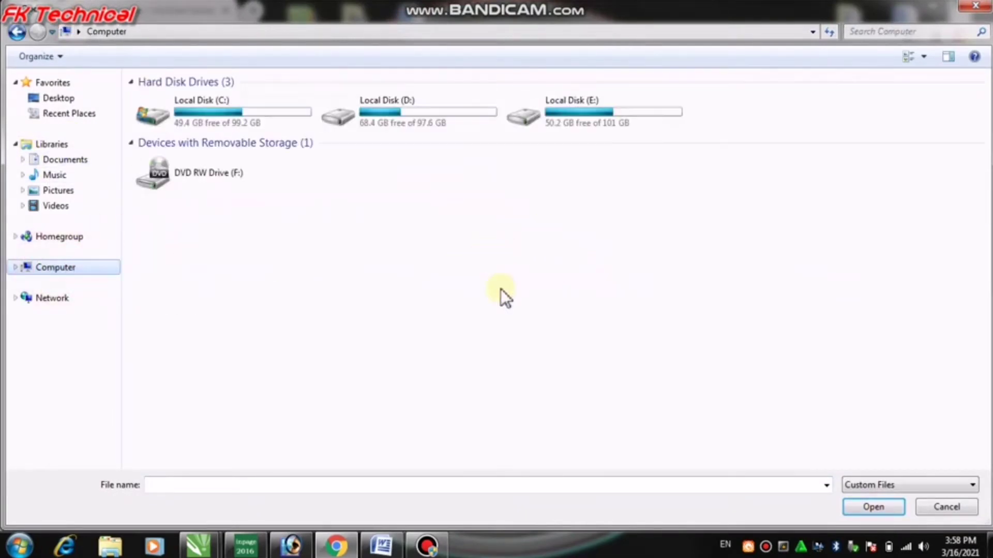
{"action": "double_click", "coordinate": [427, 123]}
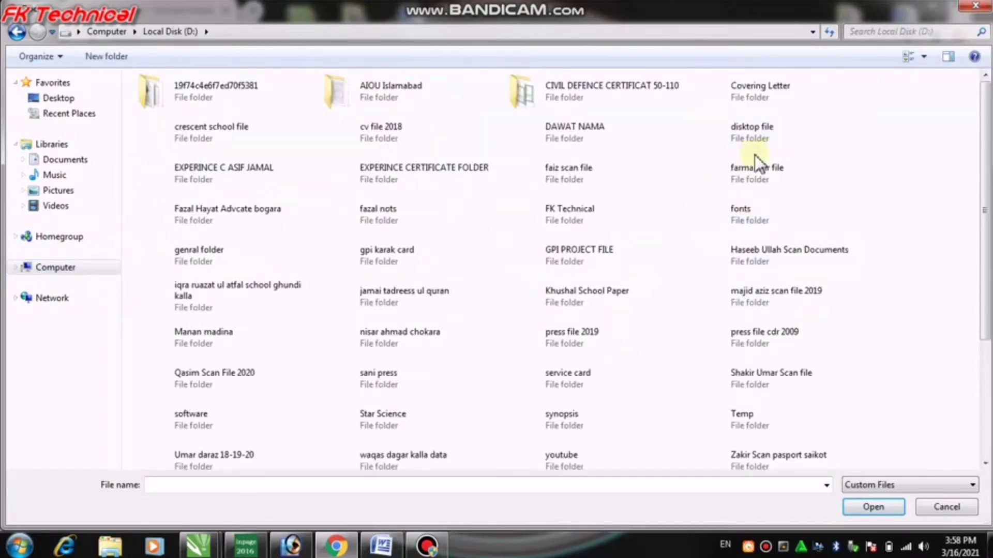
{"action": "double_click", "coordinate": [753, 126]}
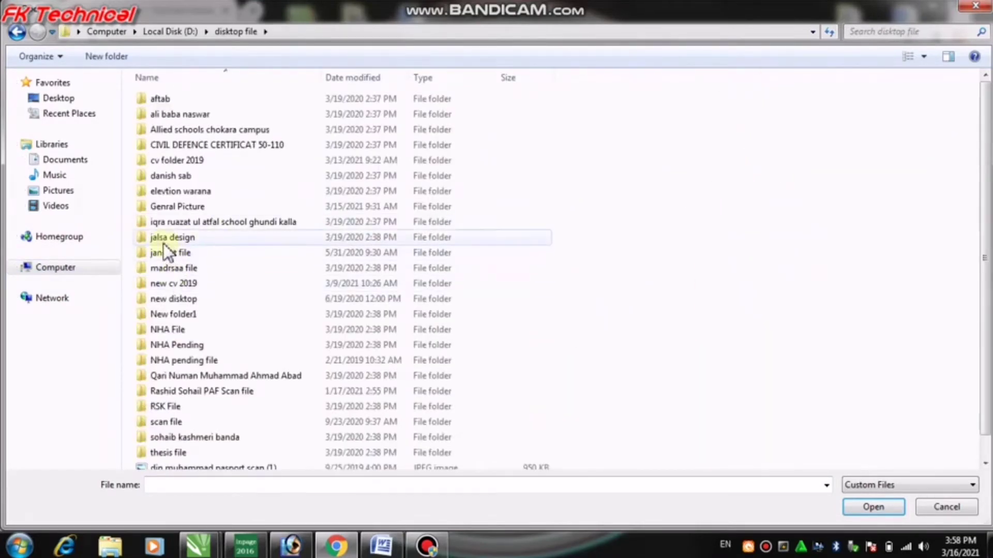
{"action": "left_click", "coordinate": [185, 203]}
{"action": "double_click", "coordinate": [237, 207]}
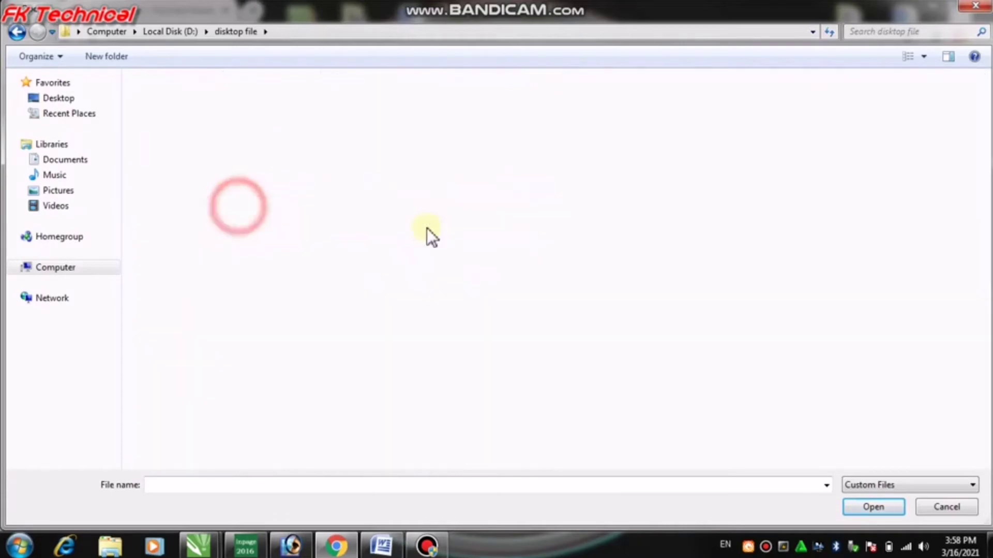
Upload the channel owner's "new pics - Copy" portrait from the Genral Picture folder as the profile picture.
{"action": "left_click", "coordinate": [578, 290]}
{"action": "key", "text": "Right"}
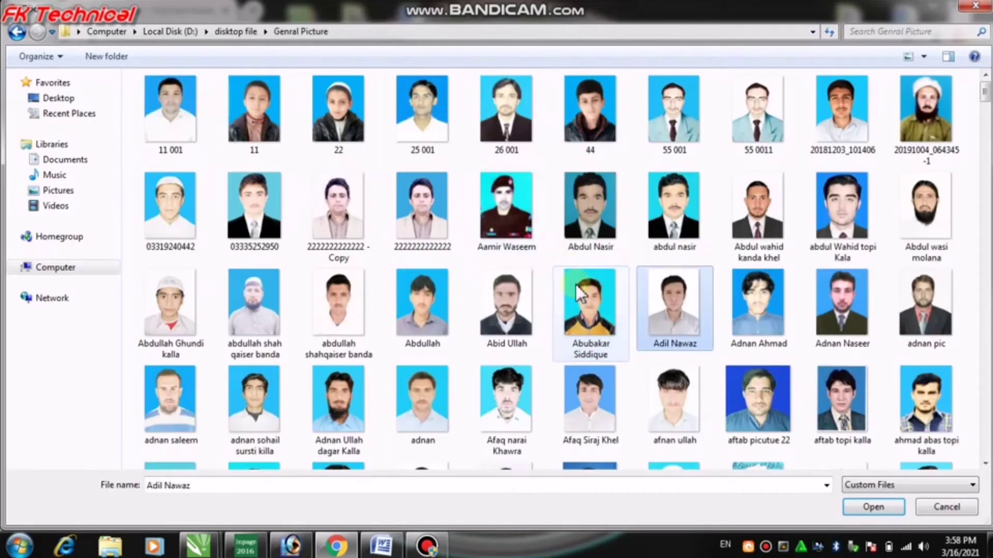
{"action": "key", "text": "BackSpace"}
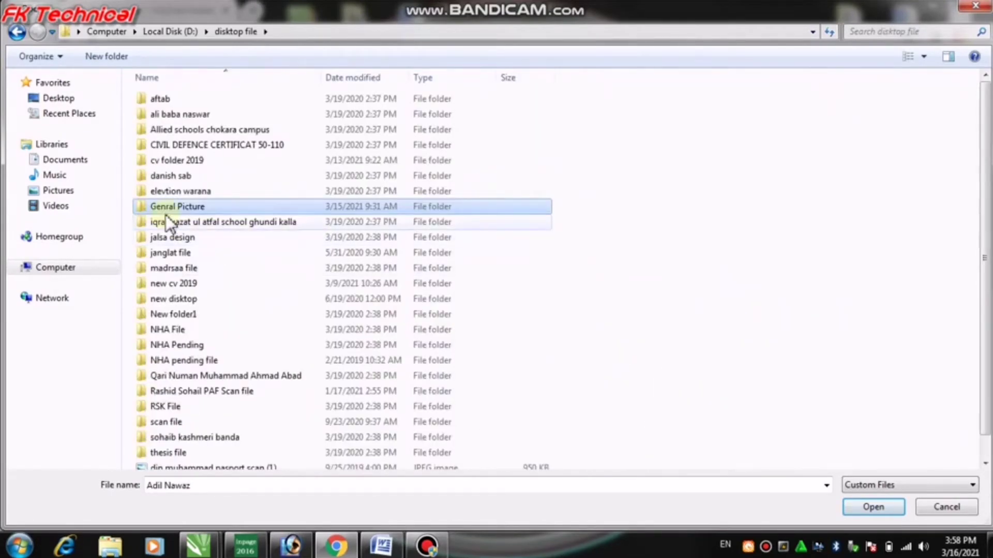
{"action": "double_click", "coordinate": [192, 207]}
{"action": "type", "text": "faiz new pics - Copy"}
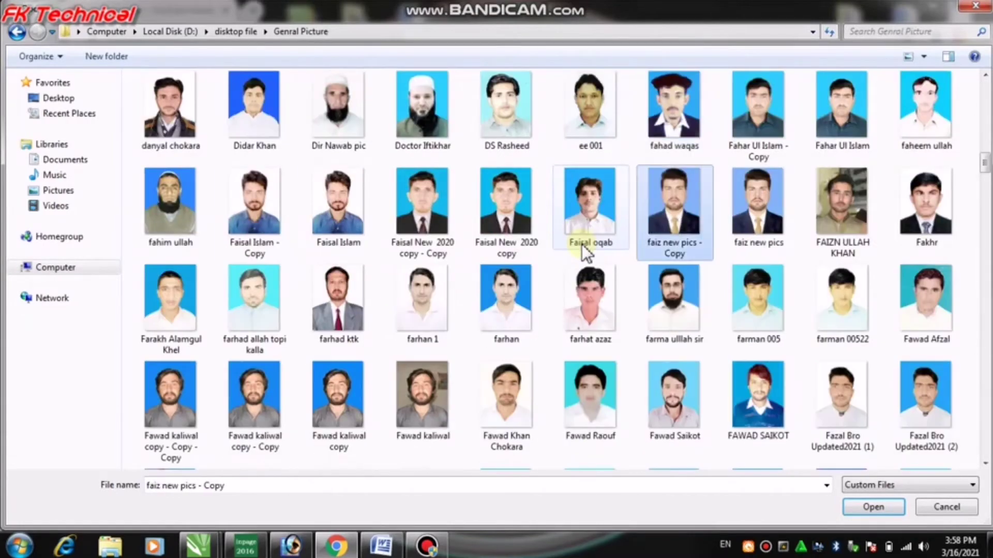
{"action": "left_click", "coordinate": [872, 507]}
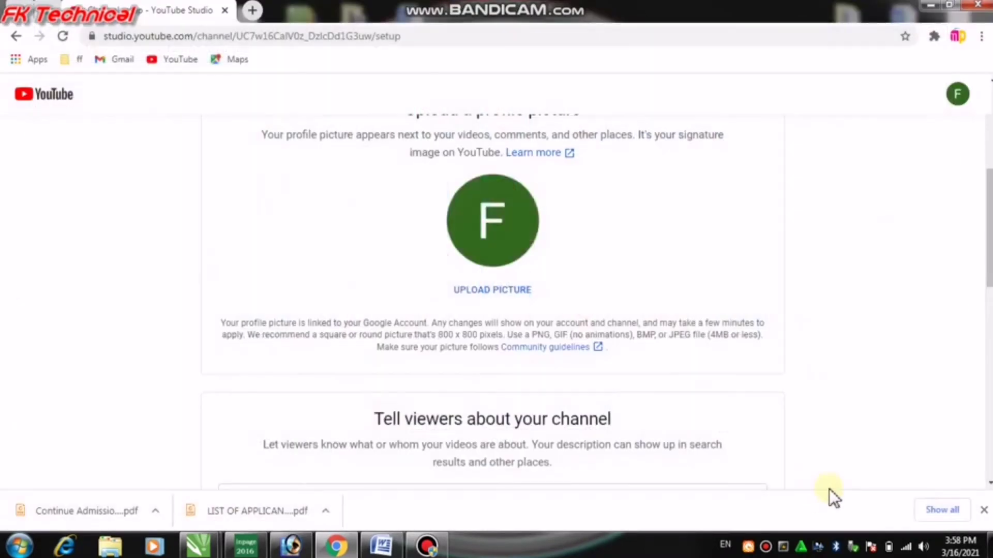
Set the channel description to "i create my channel for jobs alert. in this channel i made vidoes about jobs alert with detail.".
{"action": "scroll", "coordinate": [524, 302], "scroll_direction": "down", "scroll_amount": 2}
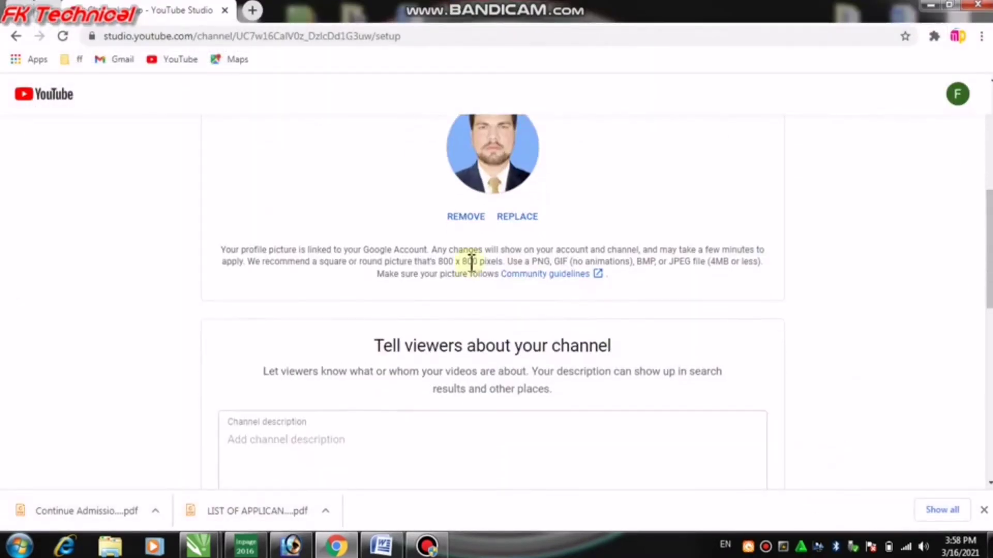
{"action": "scroll", "coordinate": [483, 310], "scroll_direction": "down", "scroll_amount": 5}
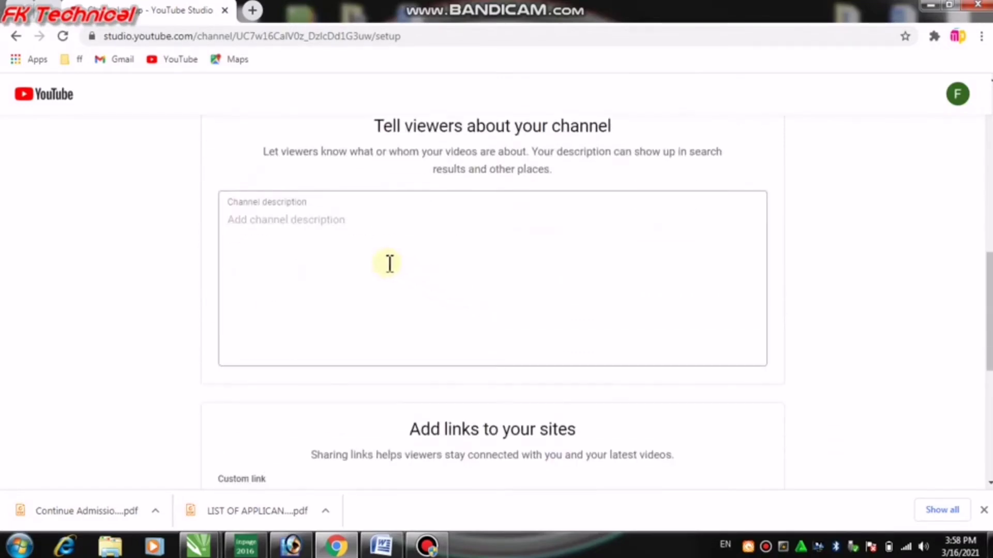
{"action": "left_click", "coordinate": [256, 235]}
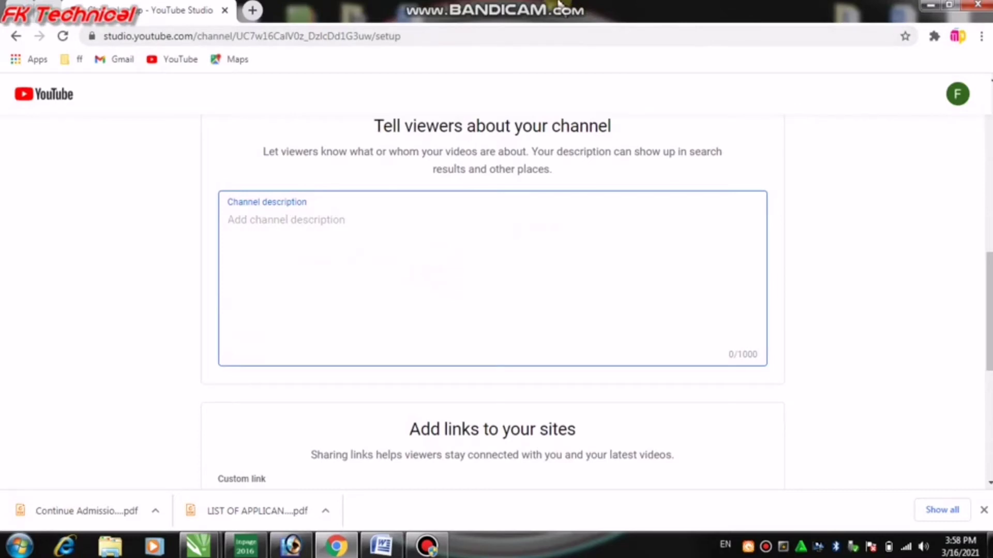
{"action": "mouse_move", "coordinate": [561, 5]}
{"action": "left_click", "coordinate": [629, 8]}
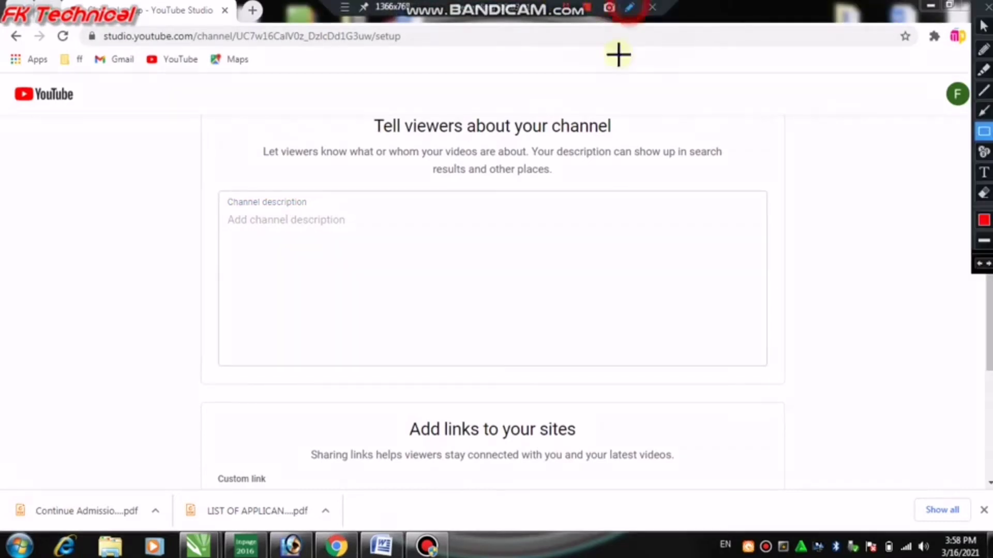
{"action": "mouse_move", "coordinate": [211, 190]}
{"action": "left_mouse_down"}
{"action": "mouse_move", "coordinate": [634, 341]}
{"action": "mouse_move", "coordinate": [769, 371]}
{"action": "left_mouse_up"}
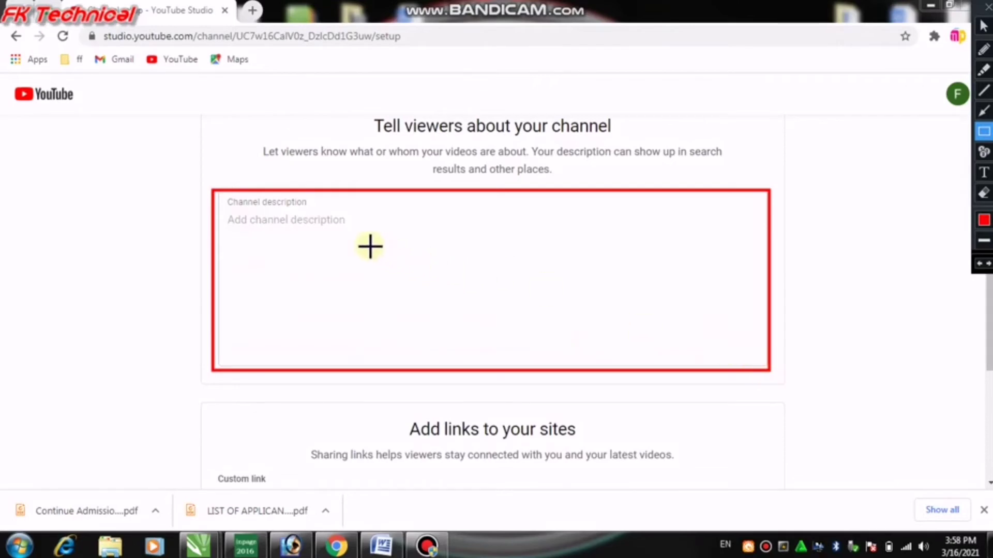
{"action": "left_click", "coordinate": [295, 241]}
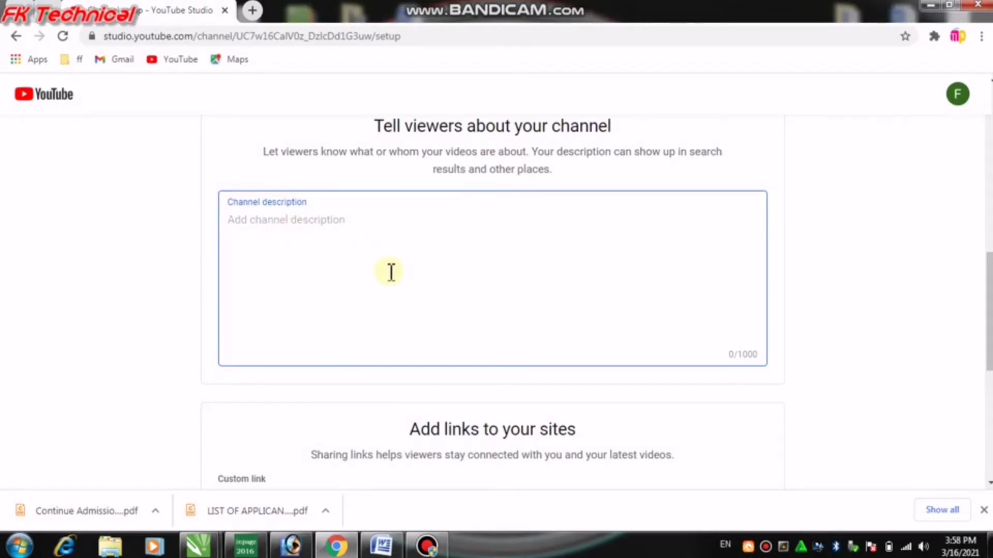
{"action": "mouse_move", "coordinate": [501, 3]}
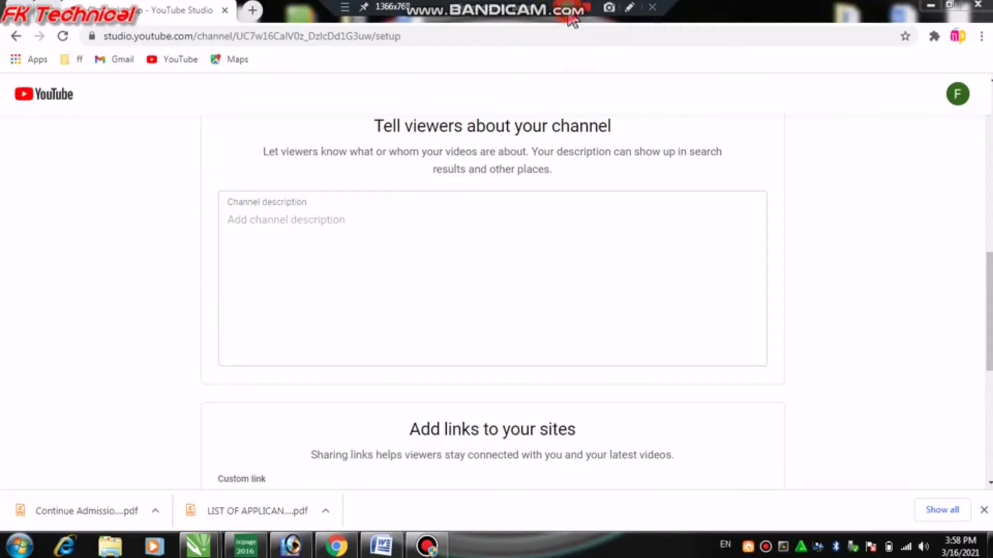
{"action": "left_click", "coordinate": [418, 299]}
{"action": "type", "text": "i create my channel for jobs alert. in this channel i made vidoes about jobs alert with detail."}
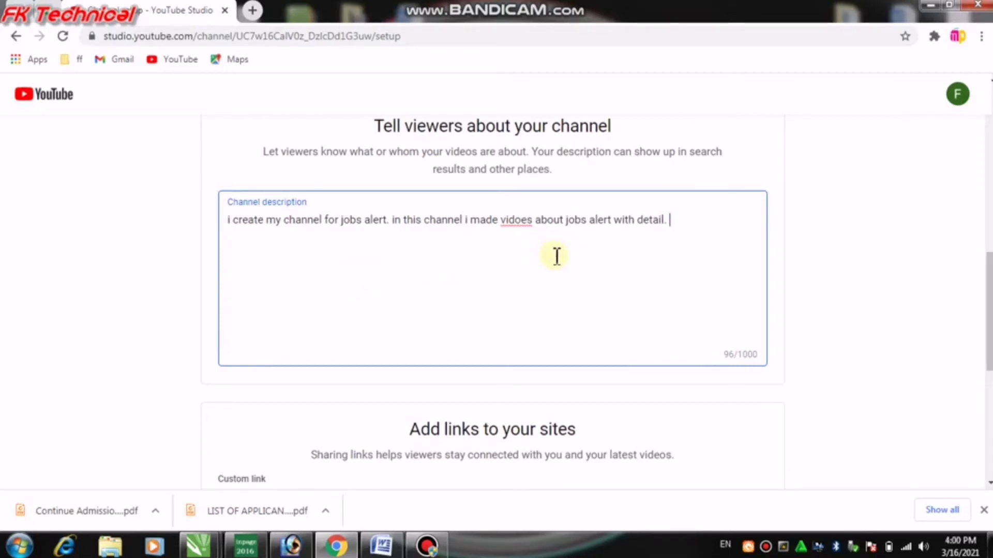
Review the custom link and the Facebook, Twitter and Instagram link fields at the end of the channel setup.
{"action": "scroll", "coordinate": [557, 255], "scroll_direction": "down", "scroll_amount": 1}
{"action": "scroll", "coordinate": [485, 262], "scroll_direction": "down", "scroll_amount": 3}
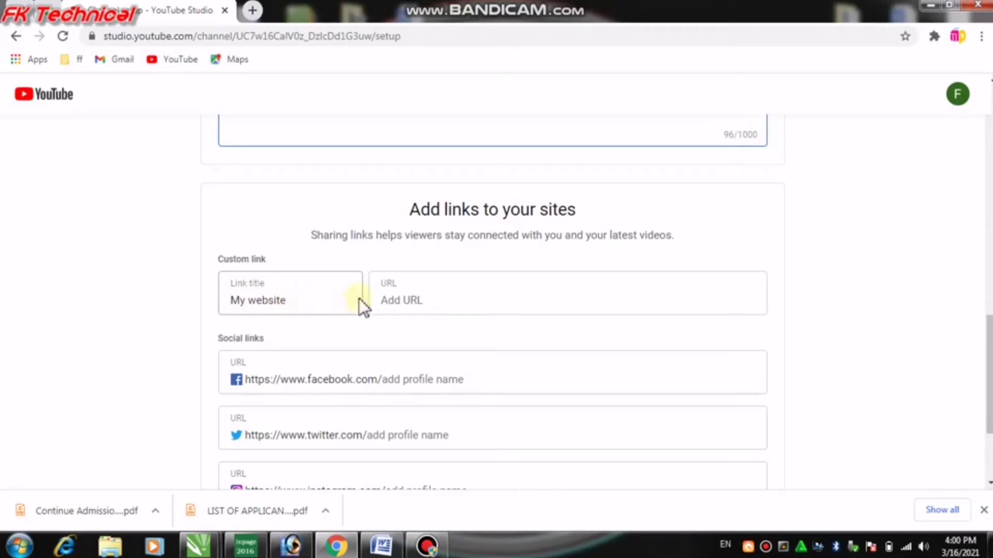
{"action": "scroll", "coordinate": [262, 308], "scroll_direction": "down", "scroll_amount": 1}
{"action": "scroll", "coordinate": [283, 310], "scroll_direction": "down", "scroll_amount": 1}
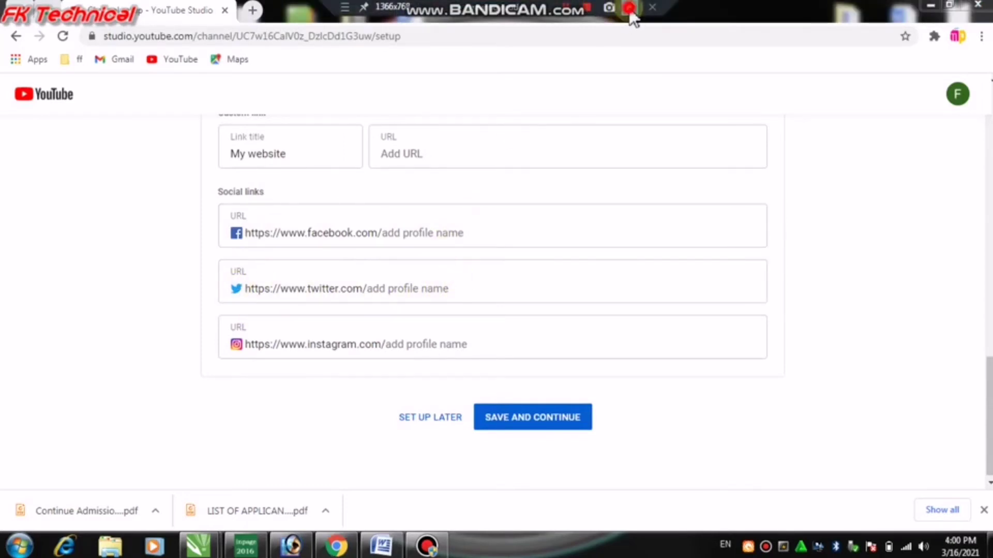
{"action": "left_click", "coordinate": [621, 11]}
{"action": "mouse_move", "coordinate": [223, 203]}
{"action": "left_mouse_down"}
{"action": "mouse_move", "coordinate": [459, 253]}
{"action": "mouse_move", "coordinate": [467, 245]}
{"action": "left_mouse_up"}
{"action": "mouse_move", "coordinate": [218, 260]}
{"action": "left_mouse_down"}
{"action": "mouse_move", "coordinate": [311, 309]}
{"action": "mouse_move", "coordinate": [460, 301]}
{"action": "left_mouse_up"}
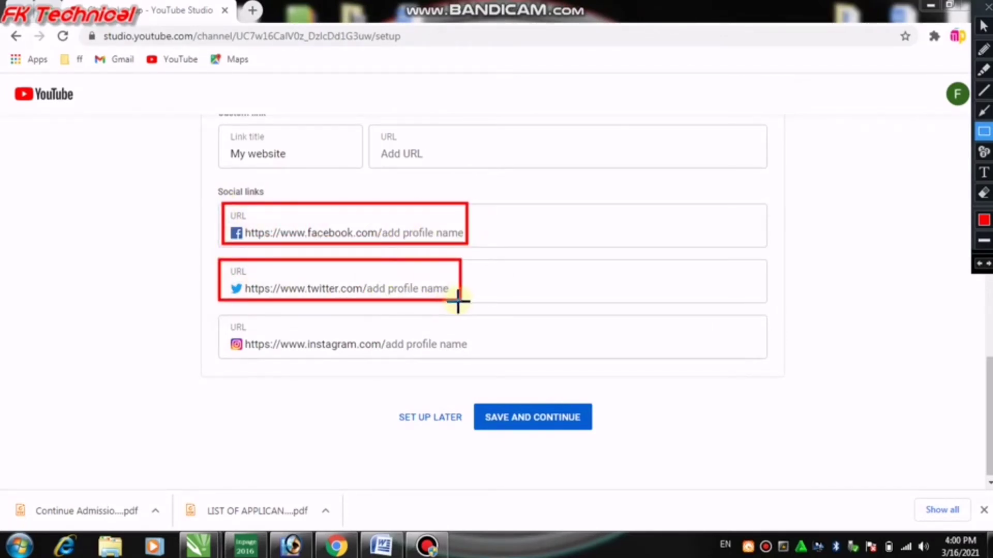
{"action": "mouse_move", "coordinate": [219, 317]}
{"action": "left_mouse_down"}
{"action": "mouse_move", "coordinate": [414, 361]}
{"action": "mouse_move", "coordinate": [473, 357]}
{"action": "left_mouse_up"}
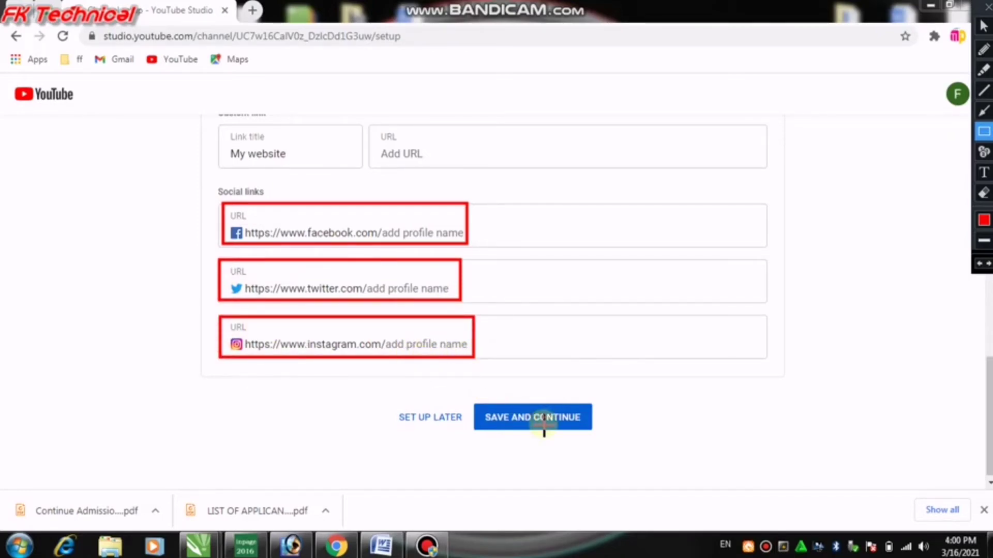
{"action": "key", "text": "Escape"}
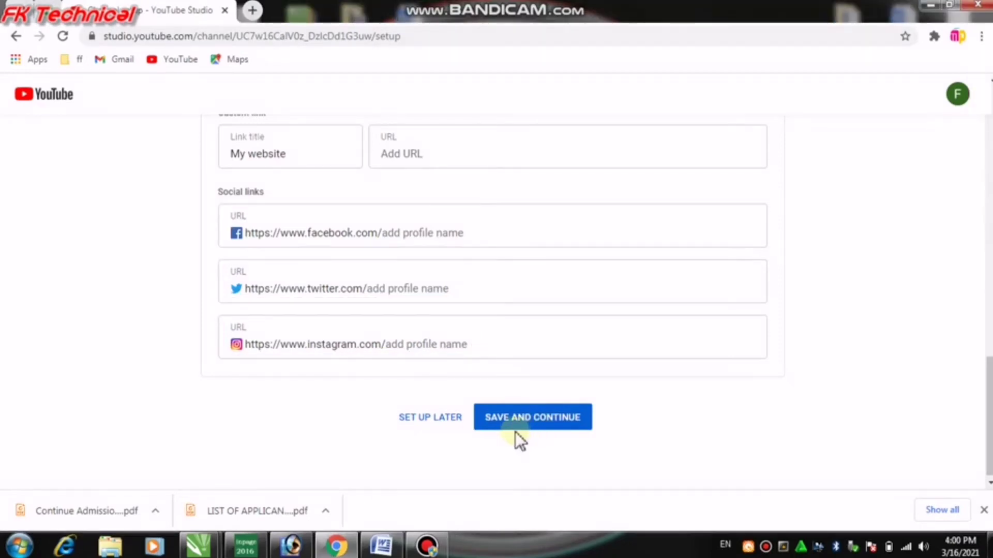
Save the channel setup with the custom and social link fields left empty and continue to the channel page.
{"action": "mouse_move", "coordinate": [583, 7]}
{"action": "left_click", "coordinate": [550, 420]}
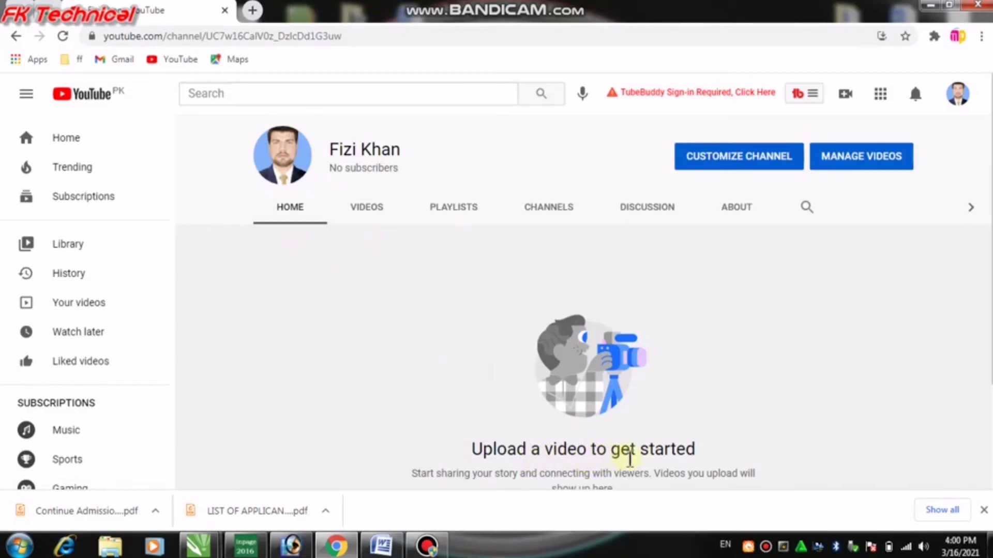
{"action": "scroll", "coordinate": [690, 478], "scroll_direction": "down", "scroll_amount": 3}
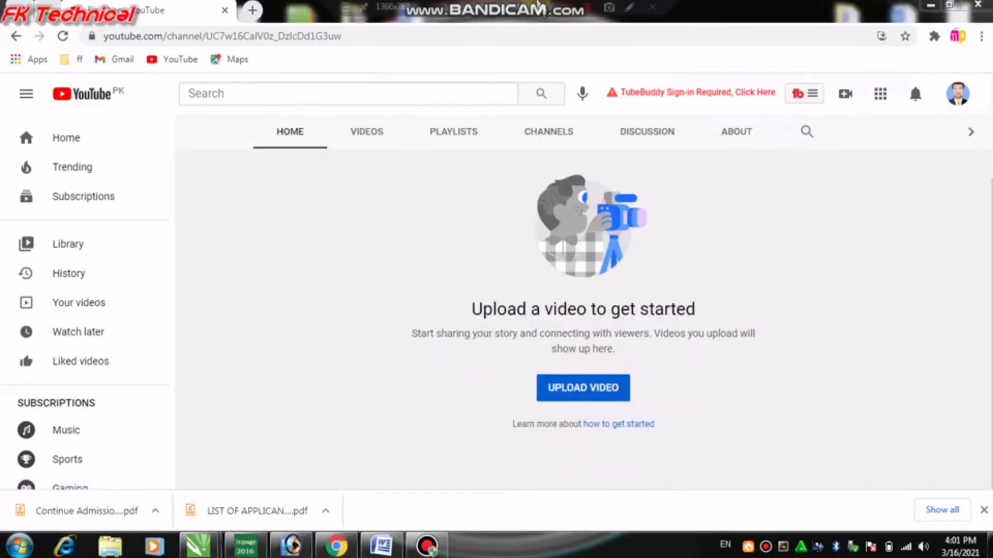
{"action": "mouse_move", "coordinate": [582, 19]}
{"action": "left_click", "coordinate": [629, 7]}
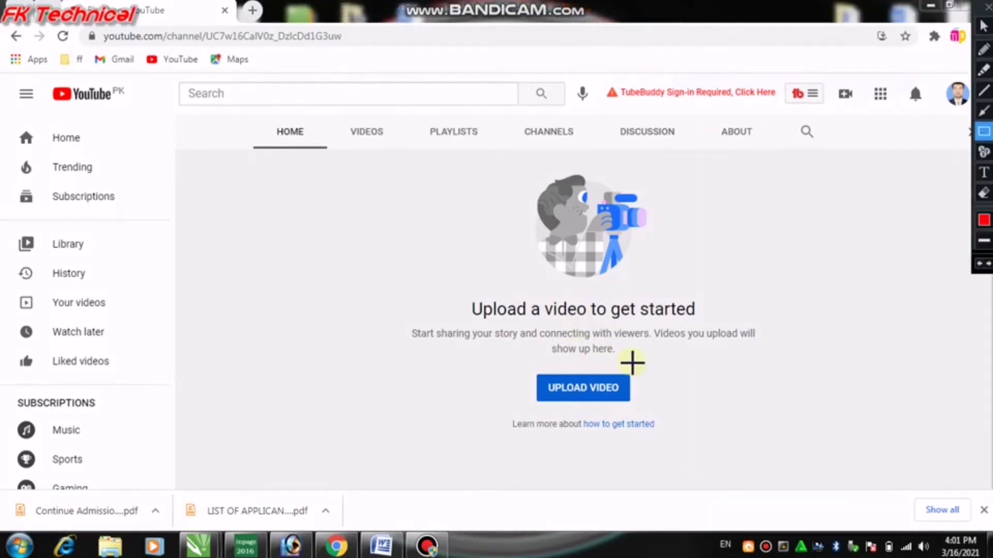
{"action": "mouse_move", "coordinate": [632, 362]}
{"action": "left_mouse_down"}
{"action": "mouse_move", "coordinate": [565, 412]}
{"action": "mouse_move", "coordinate": [529, 418]}
{"action": "left_mouse_up"}
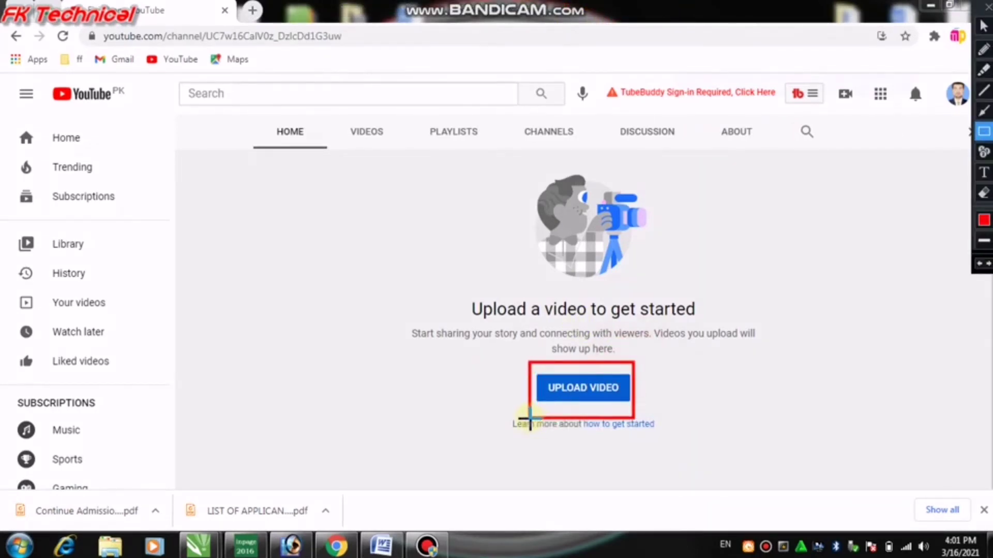
{"action": "key", "text": "Escape"}
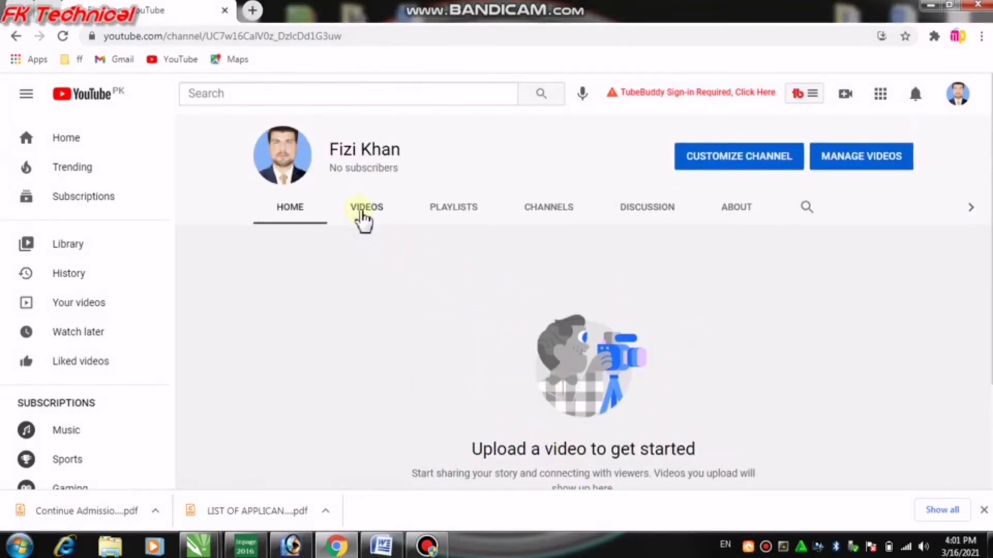
Start a video upload from the new channel's home page and dismiss the YouTube Studio introduction.
{"action": "scroll", "coordinate": [538, 377], "scroll_direction": "down", "scroll_amount": 3}
{"action": "left_click", "coordinate": [601, 390]}
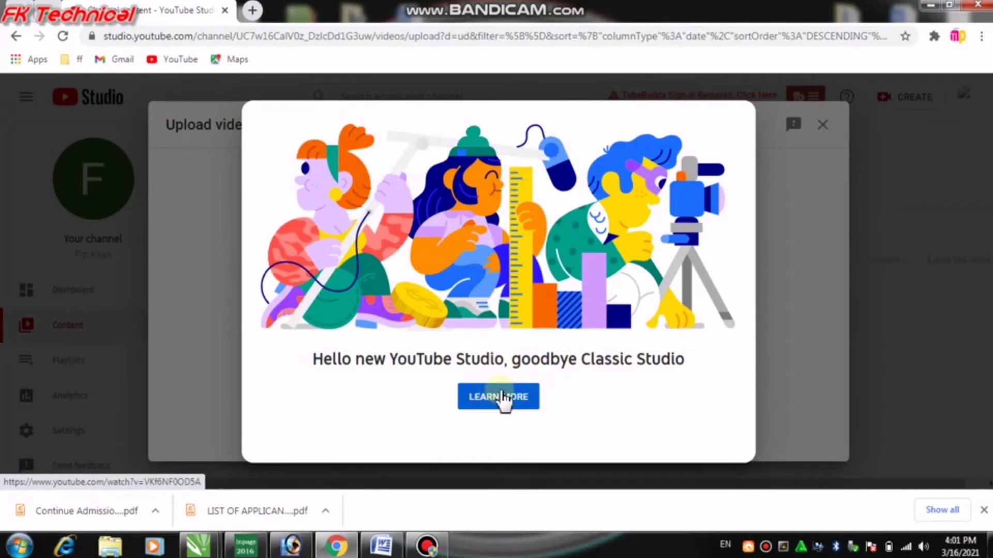
{"action": "left_click", "coordinate": [828, 245]}
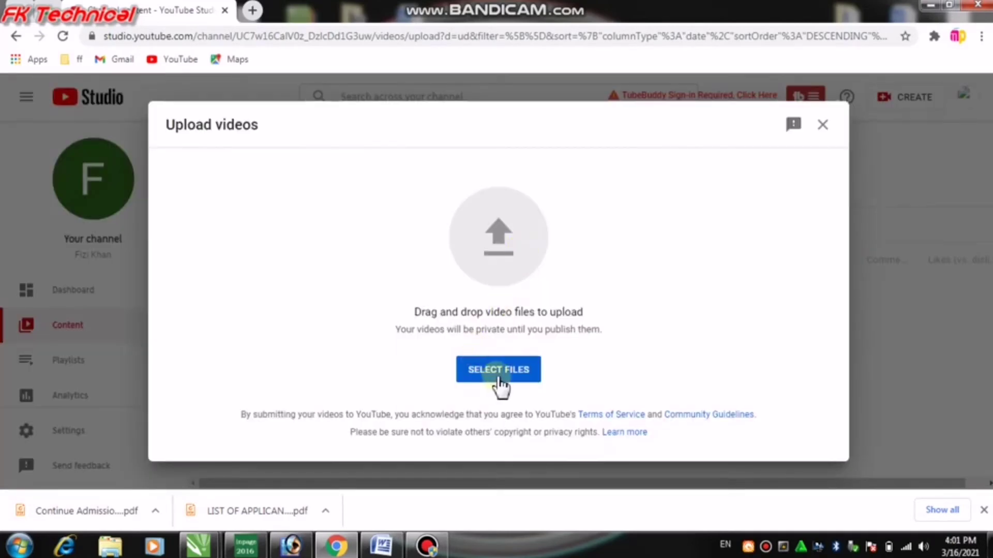
{"action": "left_click", "coordinate": [511, 373]}
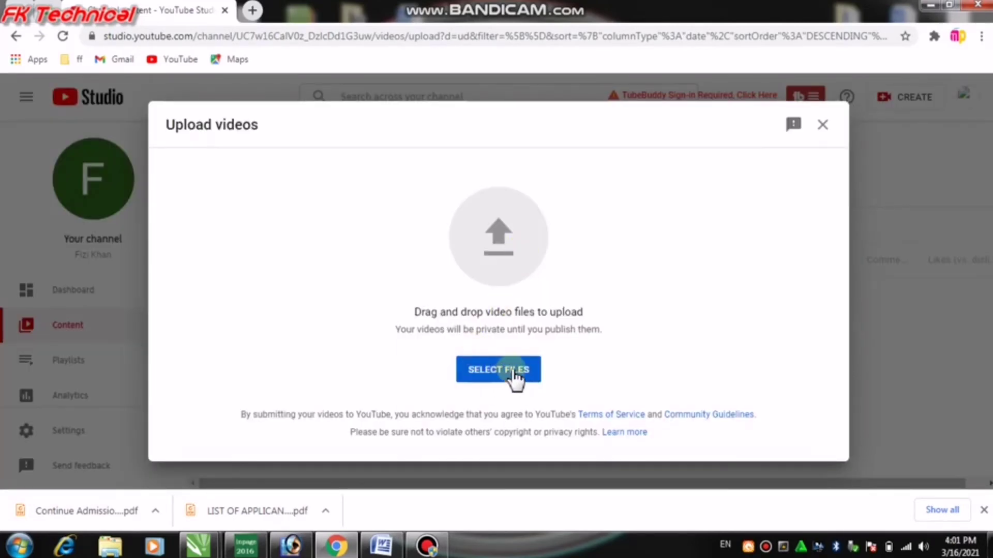
{"action": "left_click", "coordinate": [498, 370]}
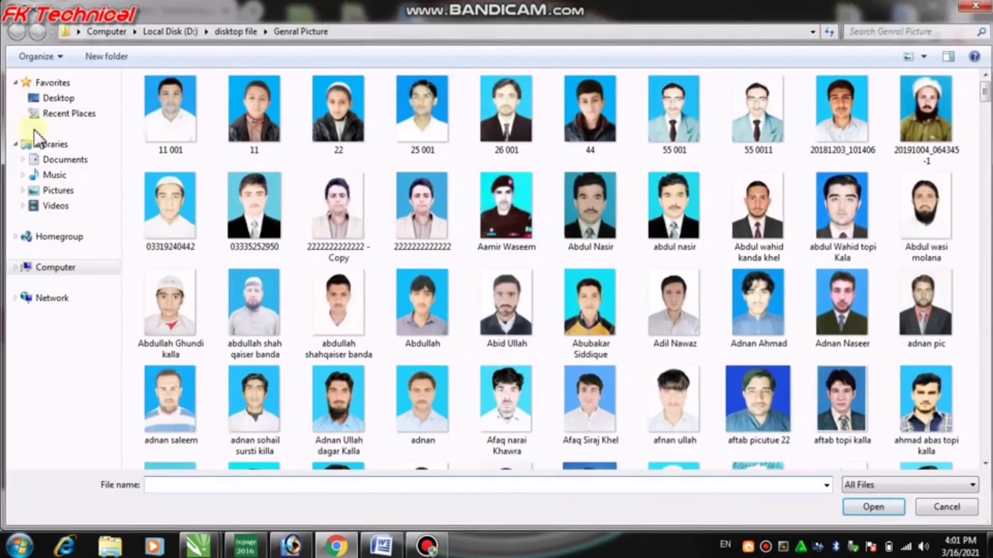
{"action": "left_click", "coordinate": [56, 99]}
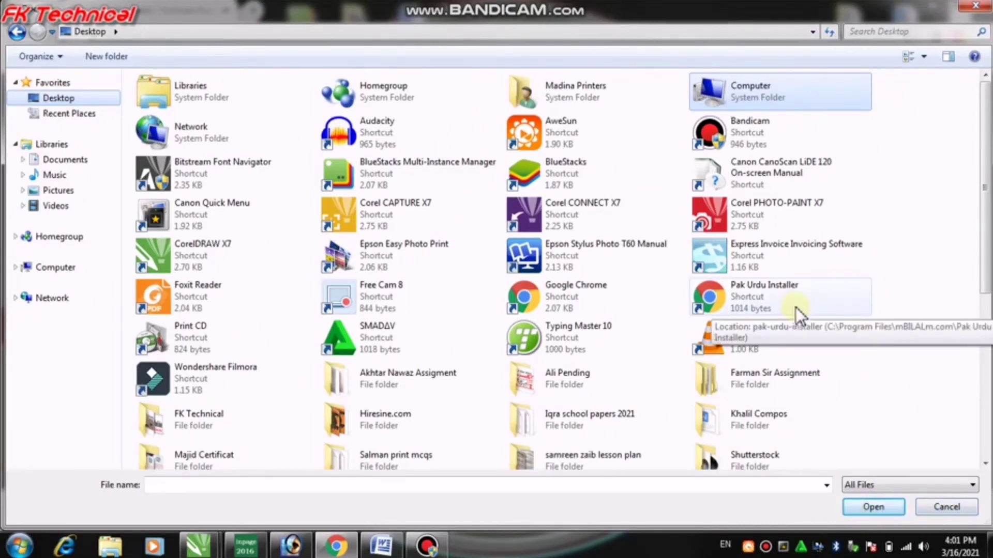
{"action": "left_click", "coordinate": [946, 507]}
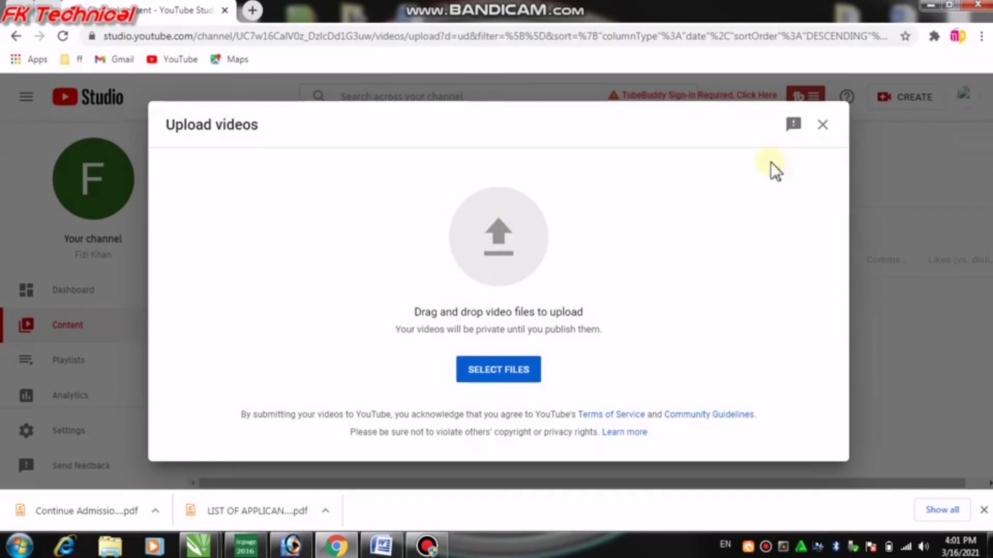
Close the video upload dialog without adding a file and open the channel's Studio settings.
{"action": "left_click", "coordinate": [822, 124]}
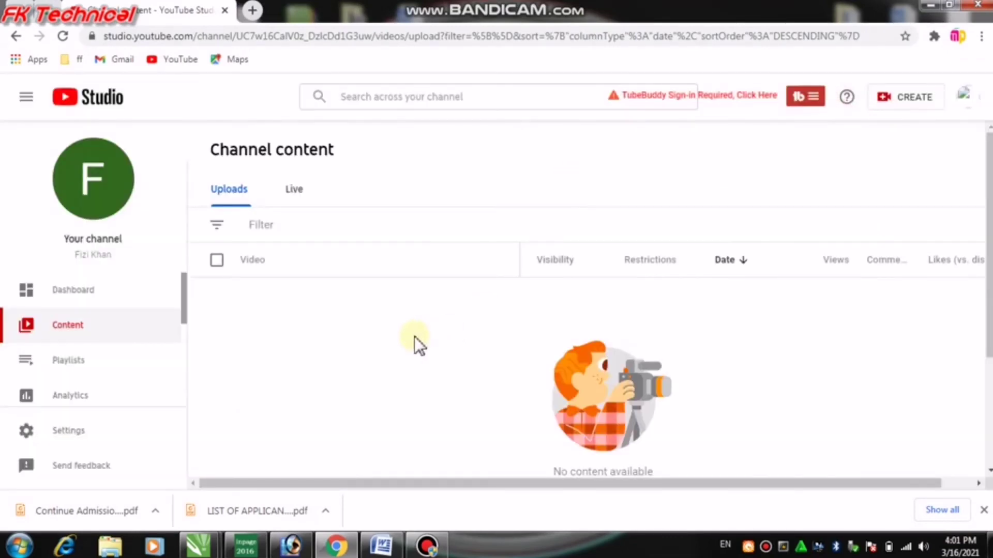
{"action": "scroll", "coordinate": [411, 336], "scroll_direction": "down", "scroll_amount": 1}
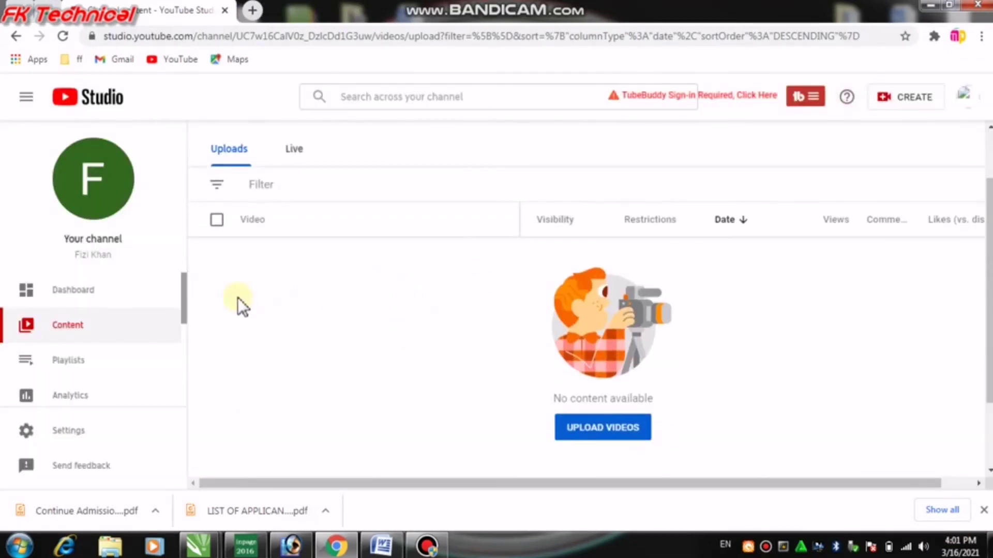
{"action": "scroll", "coordinate": [31, 362], "scroll_direction": "down", "scroll_amount": 2}
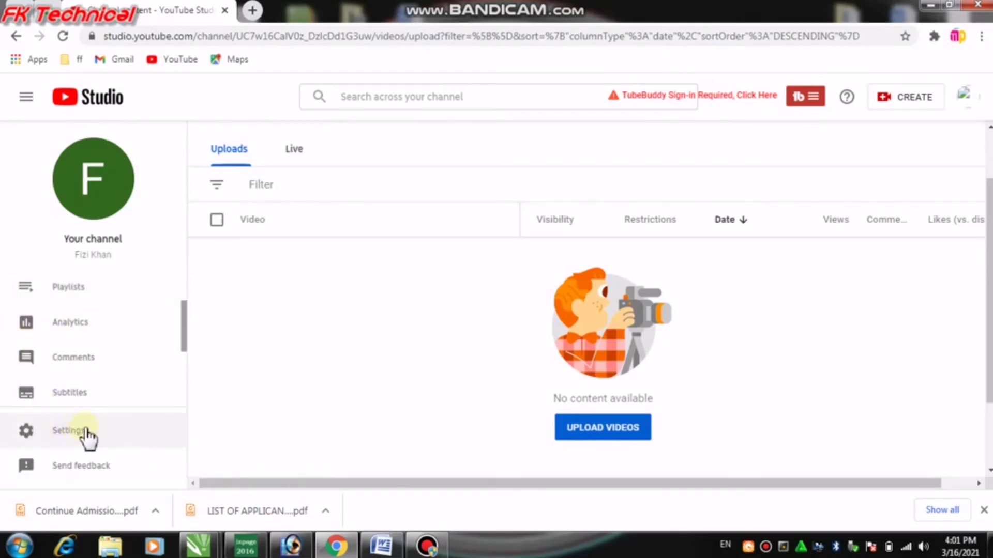
{"action": "left_click", "coordinate": [64, 431]}
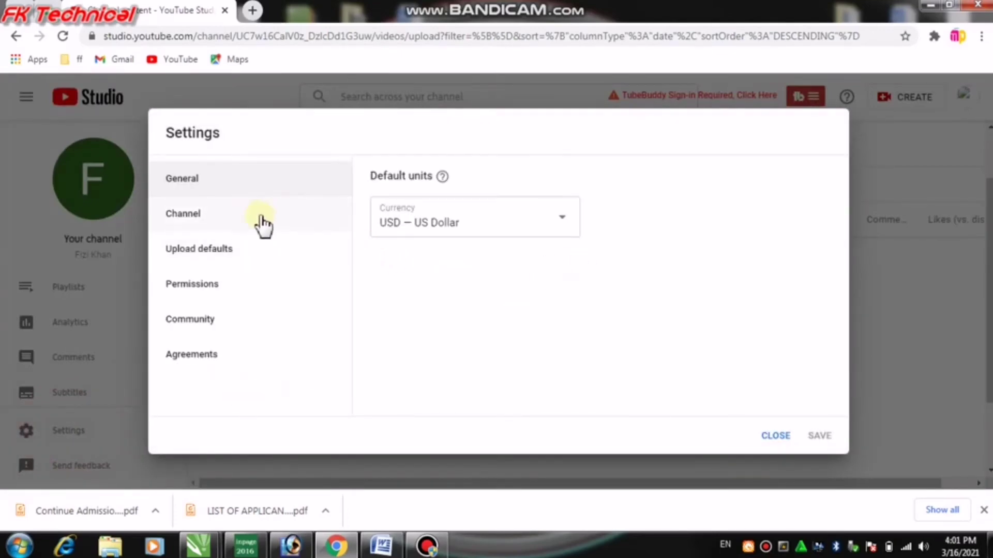
Set the country of residence to Pakistan in the channel's basic info.
{"action": "left_click", "coordinate": [189, 216]}
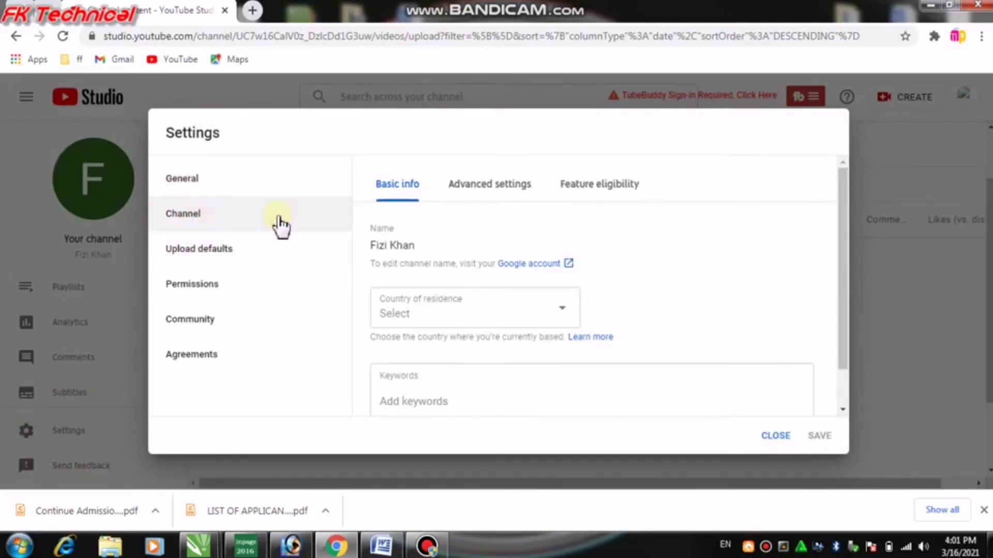
{"action": "left_click", "coordinate": [563, 312]}
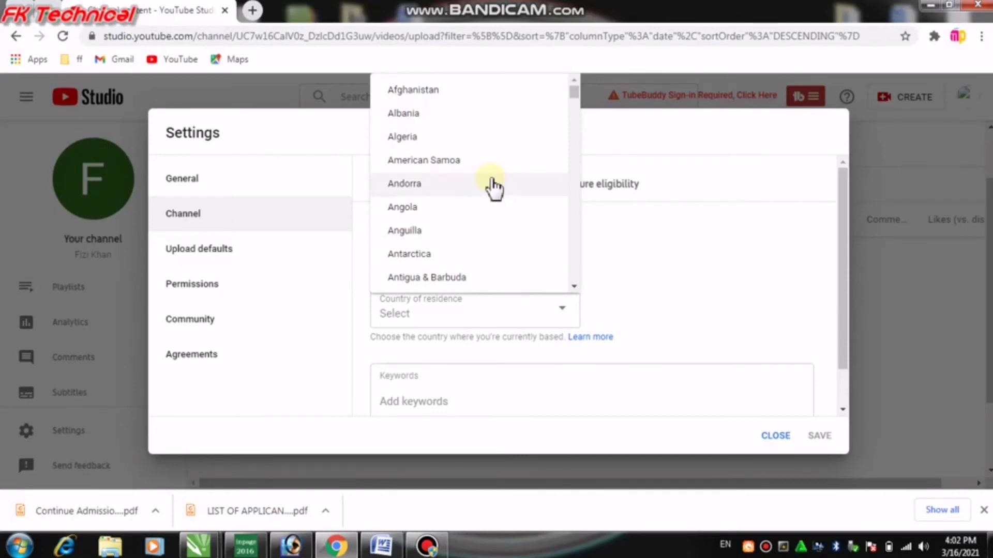
{"action": "left_click_drag", "start_coordinate": [572, 92], "coordinate": [582, 213]}
{"action": "left_click", "coordinate": [420, 199]}
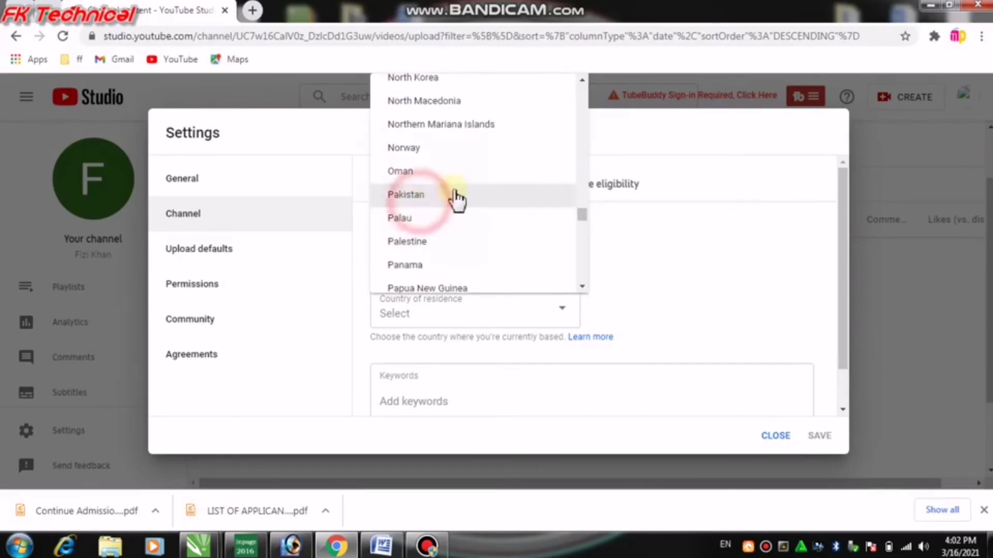
Add the channel keywords "jobs alert", "new jobs", "2021 new jobs" and "govt jobs", and save the settings.
{"action": "scroll", "coordinate": [507, 284], "scroll_direction": "down", "scroll_amount": 1}
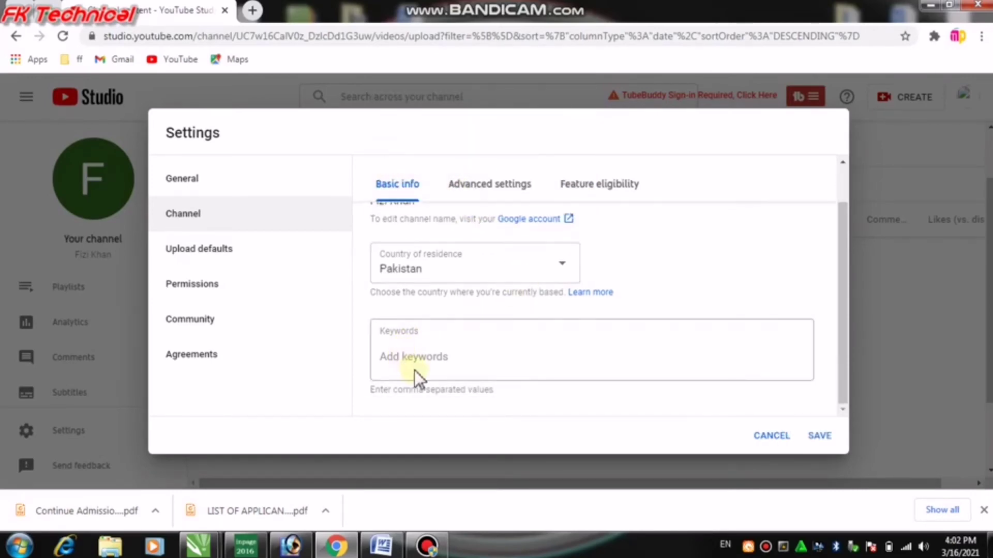
{"action": "left_click", "coordinate": [421, 352]}
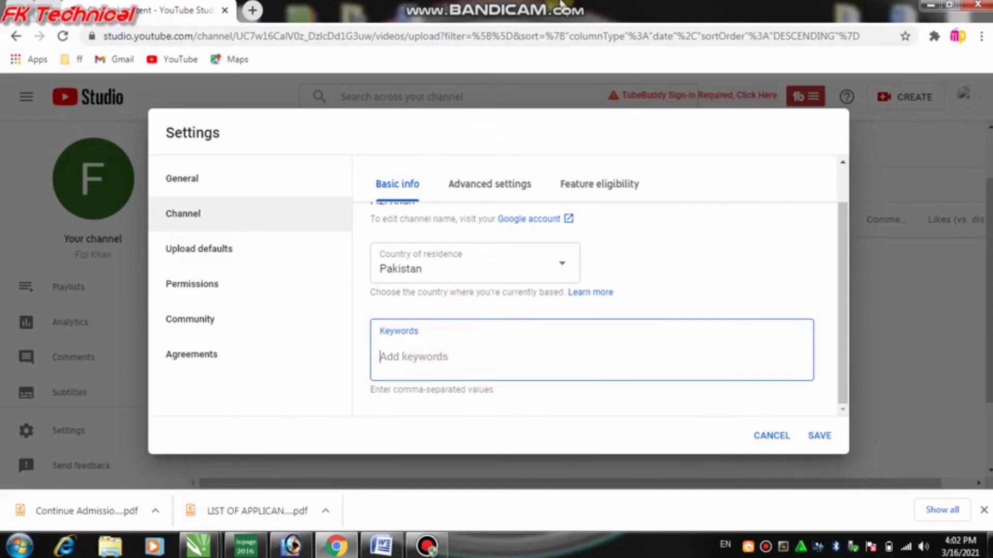
{"action": "left_click", "coordinate": [570, 19]}
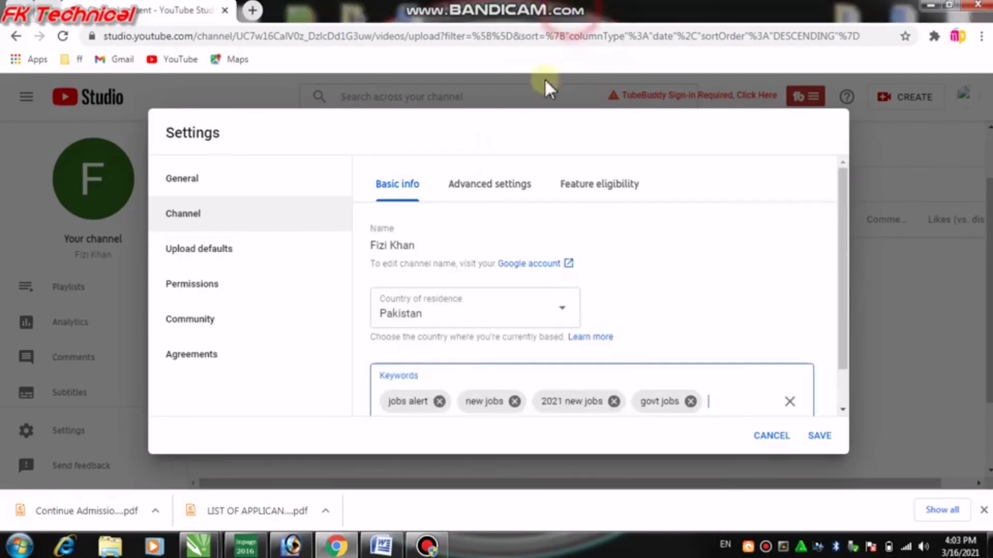
{"action": "scroll", "coordinate": [604, 345], "scroll_direction": "down", "scroll_amount": 1}
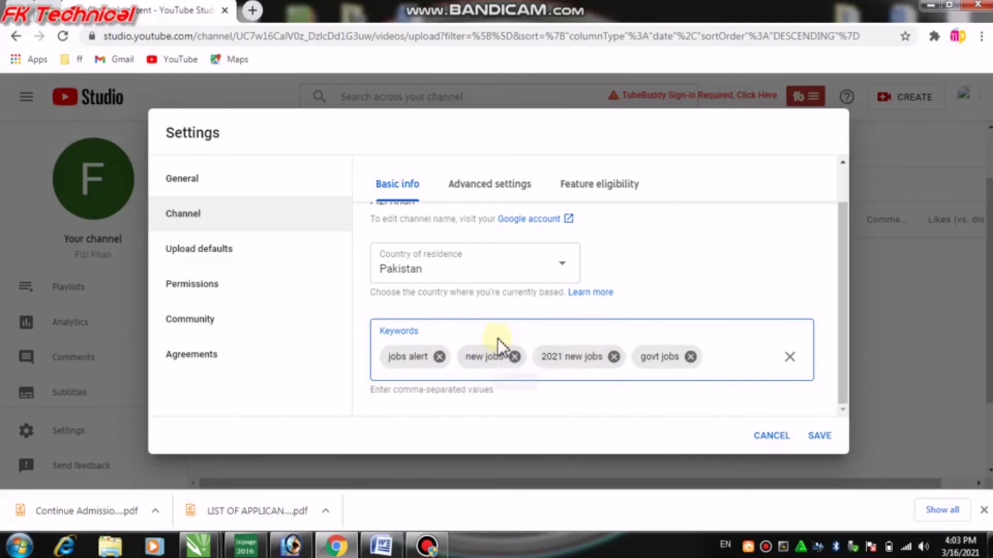
{"action": "left_click", "coordinate": [821, 438]}
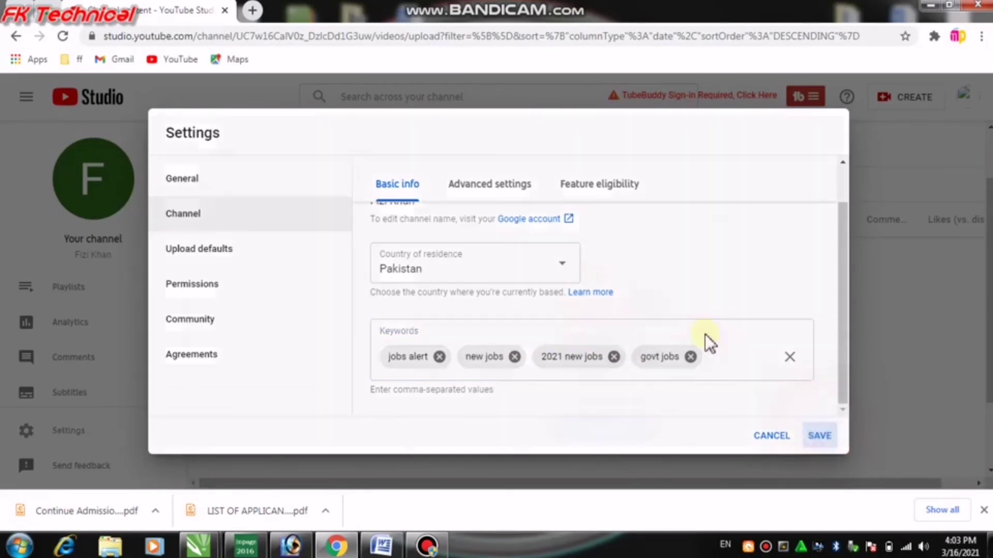
Reopen the settings and view the available default currencies, leaving the currency selection as it is.
{"action": "left_click", "coordinate": [43, 430]}
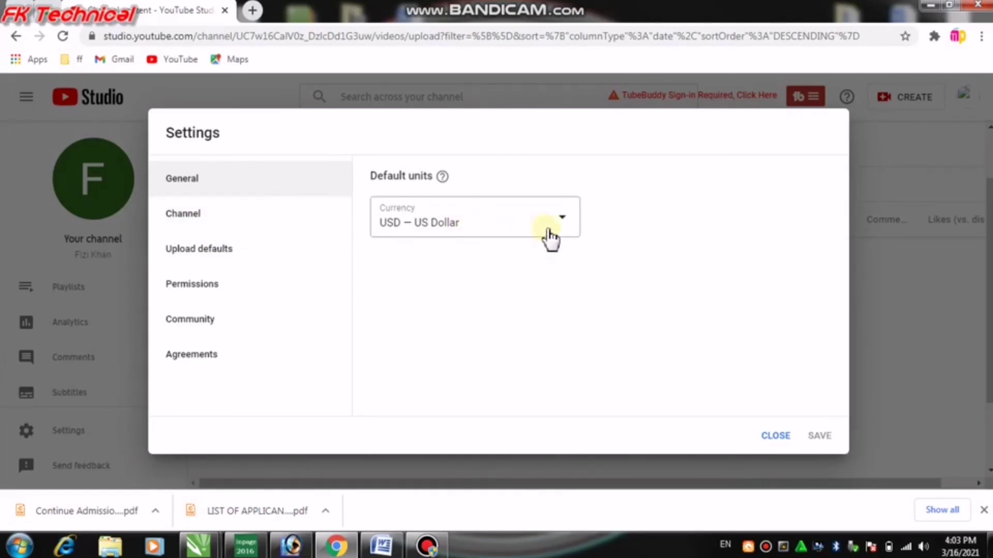
{"action": "left_click", "coordinate": [568, 227]}
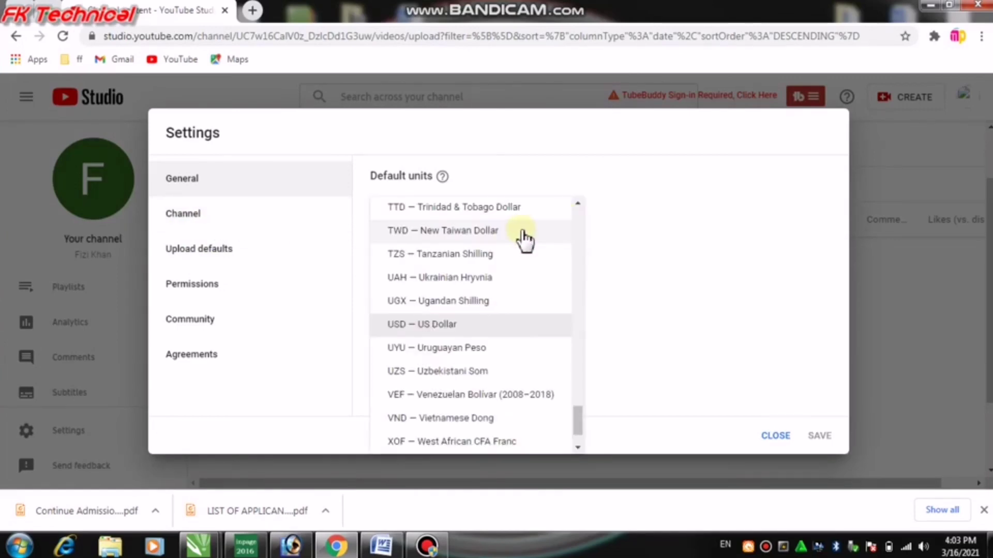
{"action": "left_click", "coordinate": [671, 296]}
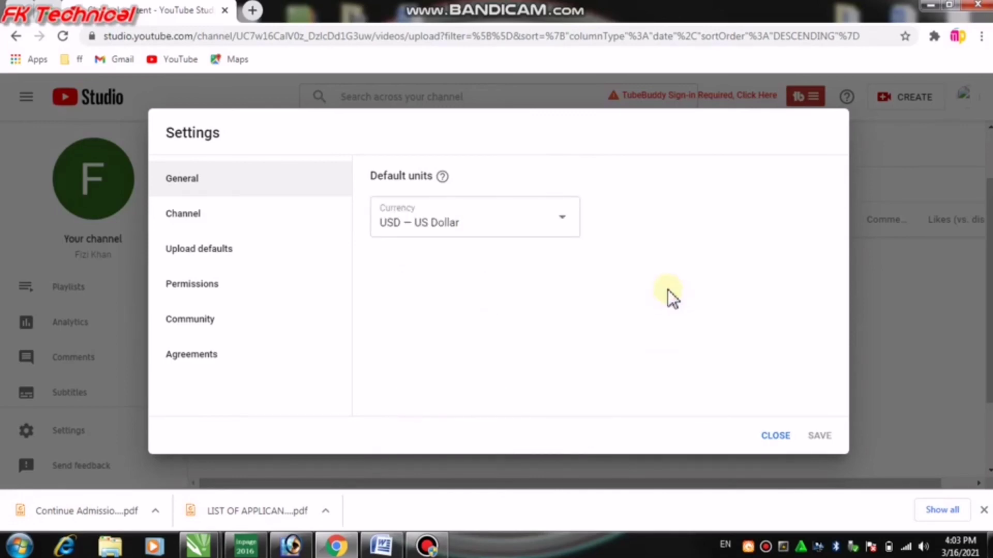